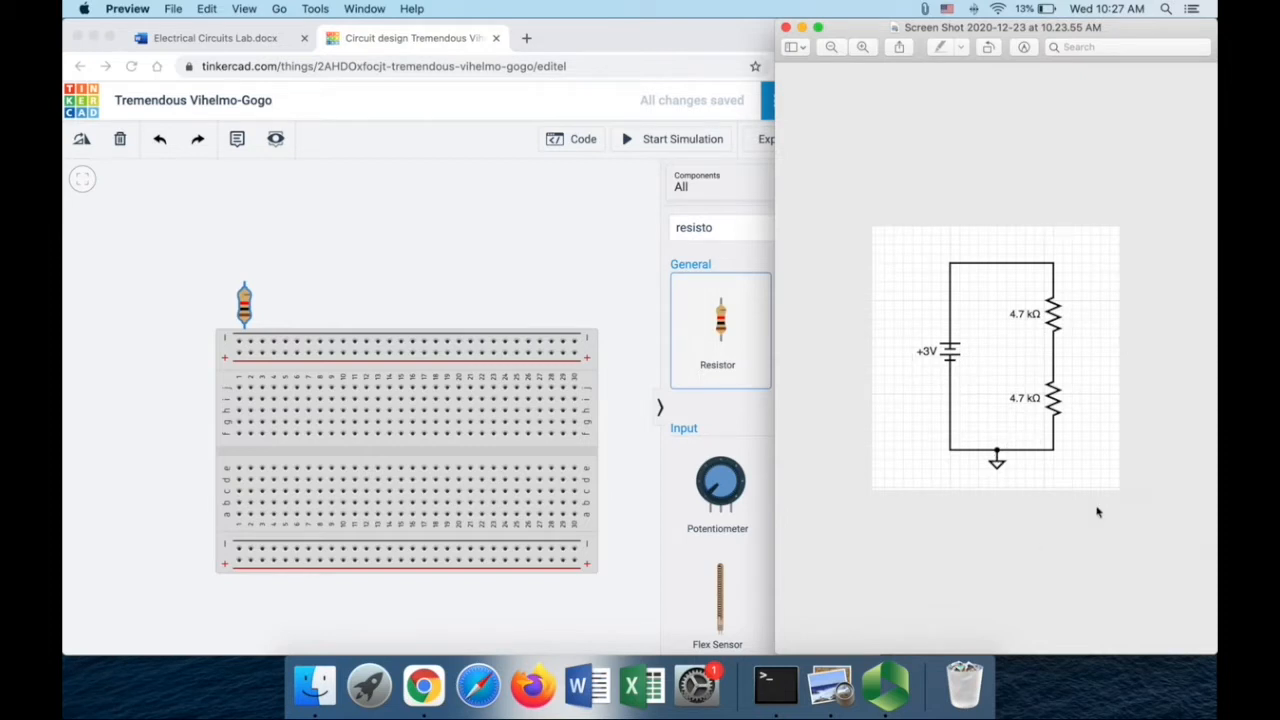
# Move the loose resistor away from above the breadboard and place a resistor upright on the board at column 5
pyautogui.click(530, 276)
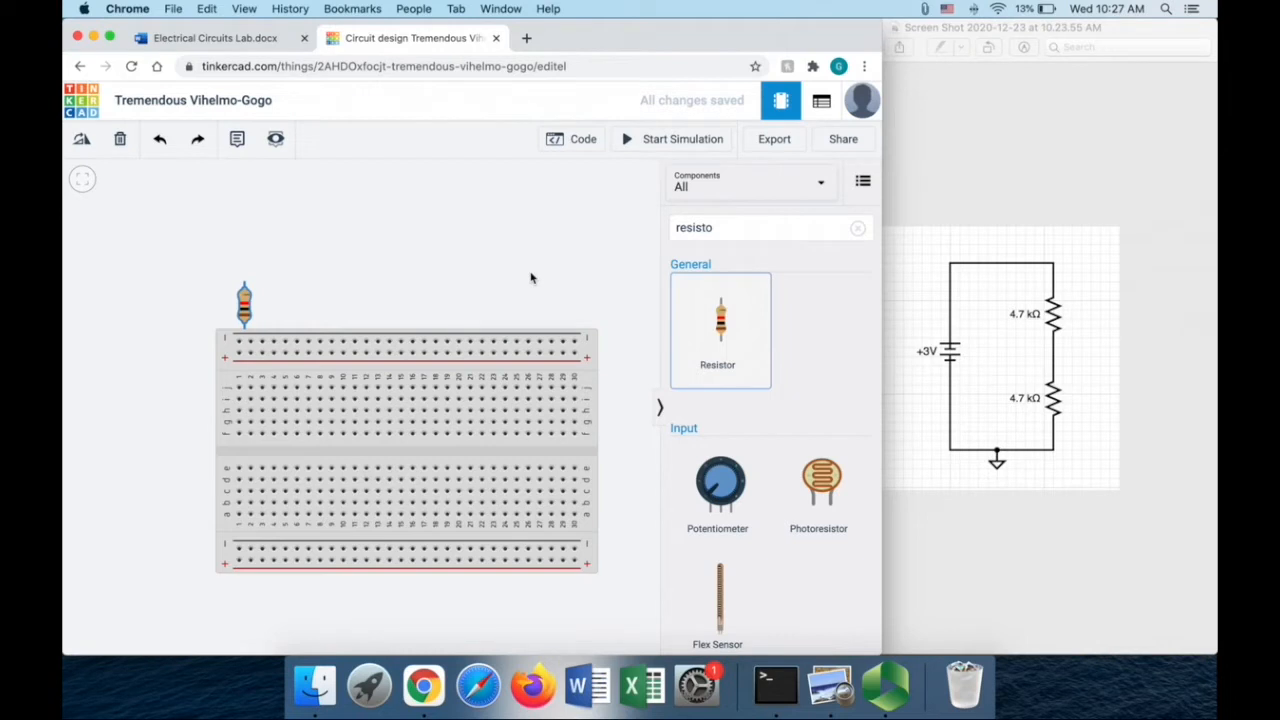
pyautogui.moveTo(244, 303); pyautogui.dragTo(749, 283)
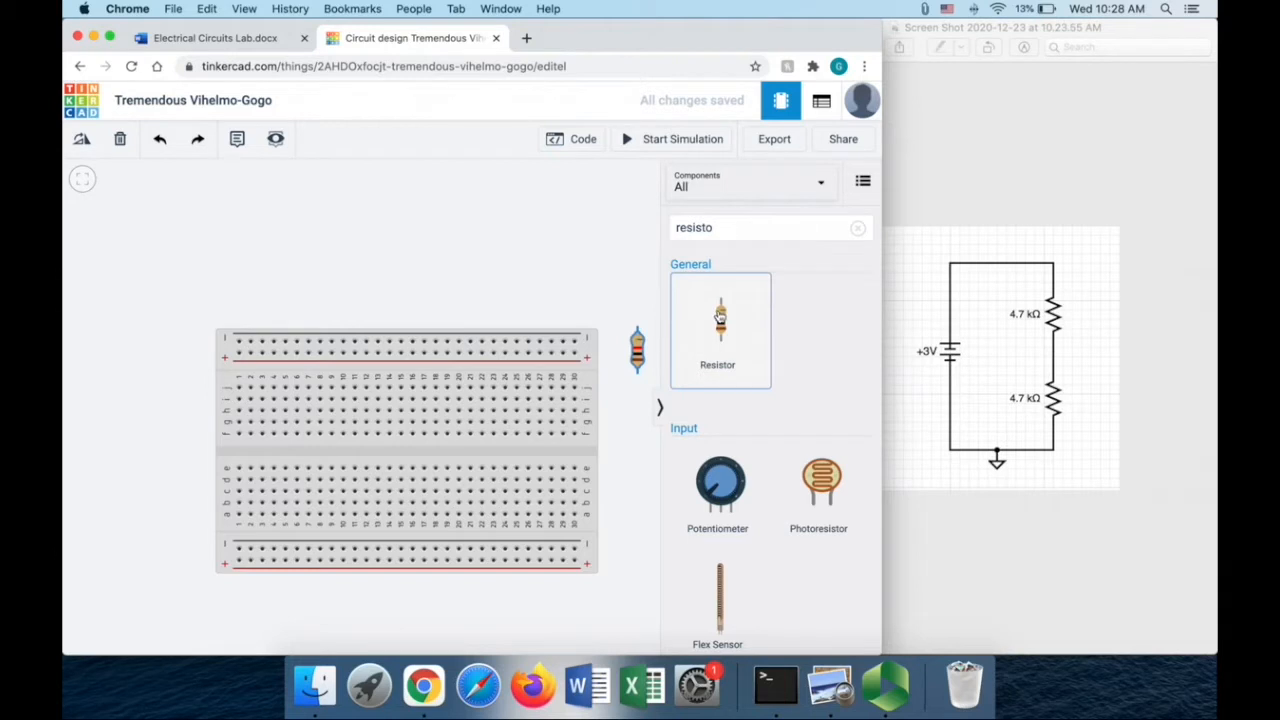
pyautogui.moveTo(714, 308); pyautogui.dragTo(286, 430)
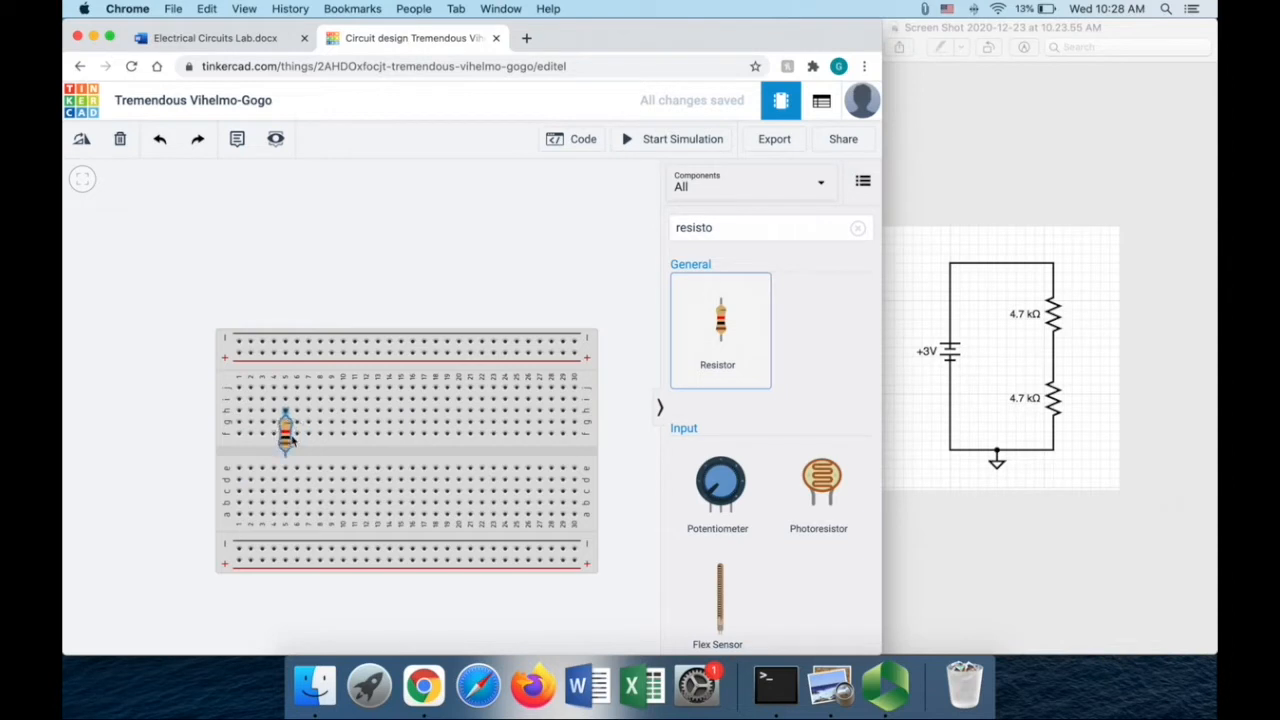
# Rotate the resistor to lie horizontally and seat it in row h between columns 4 and 8
pyautogui.click(380, 286)
pyautogui.click(285, 435)
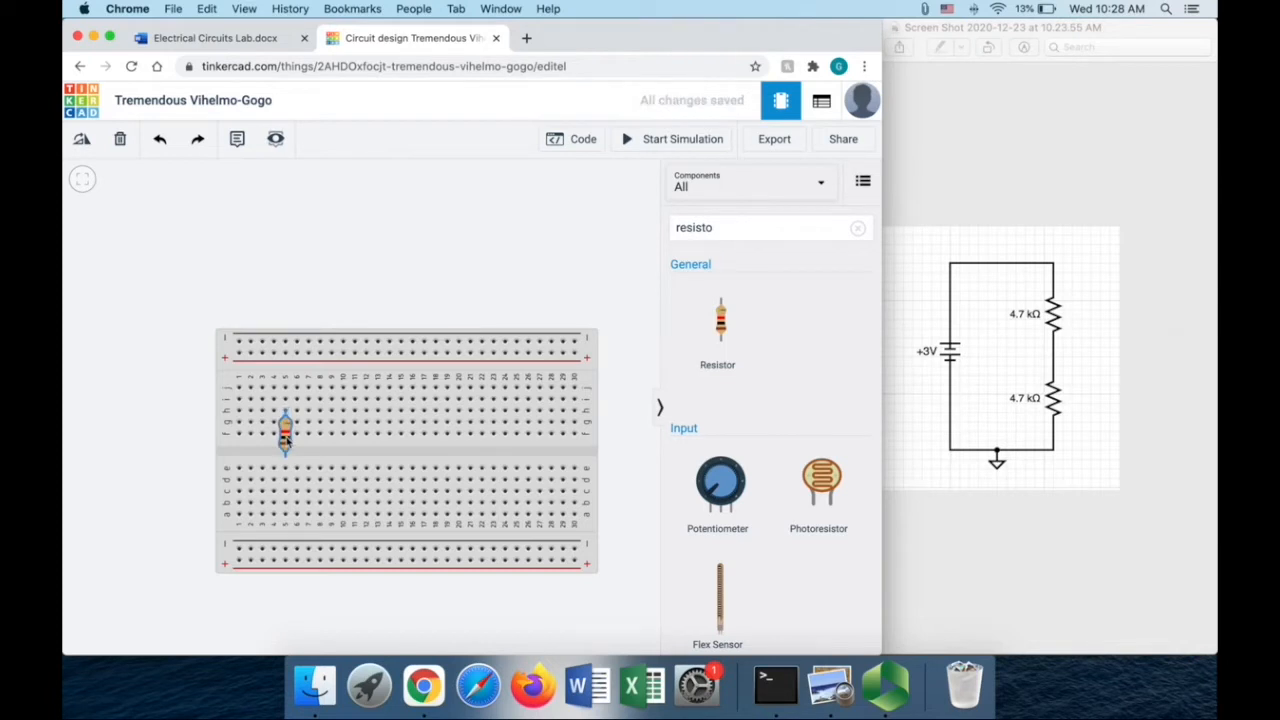
pyautogui.press('r')
pyautogui.press('r')
pyautogui.press('r')
pyautogui.moveTo(286, 436); pyautogui.dragTo(293, 411)
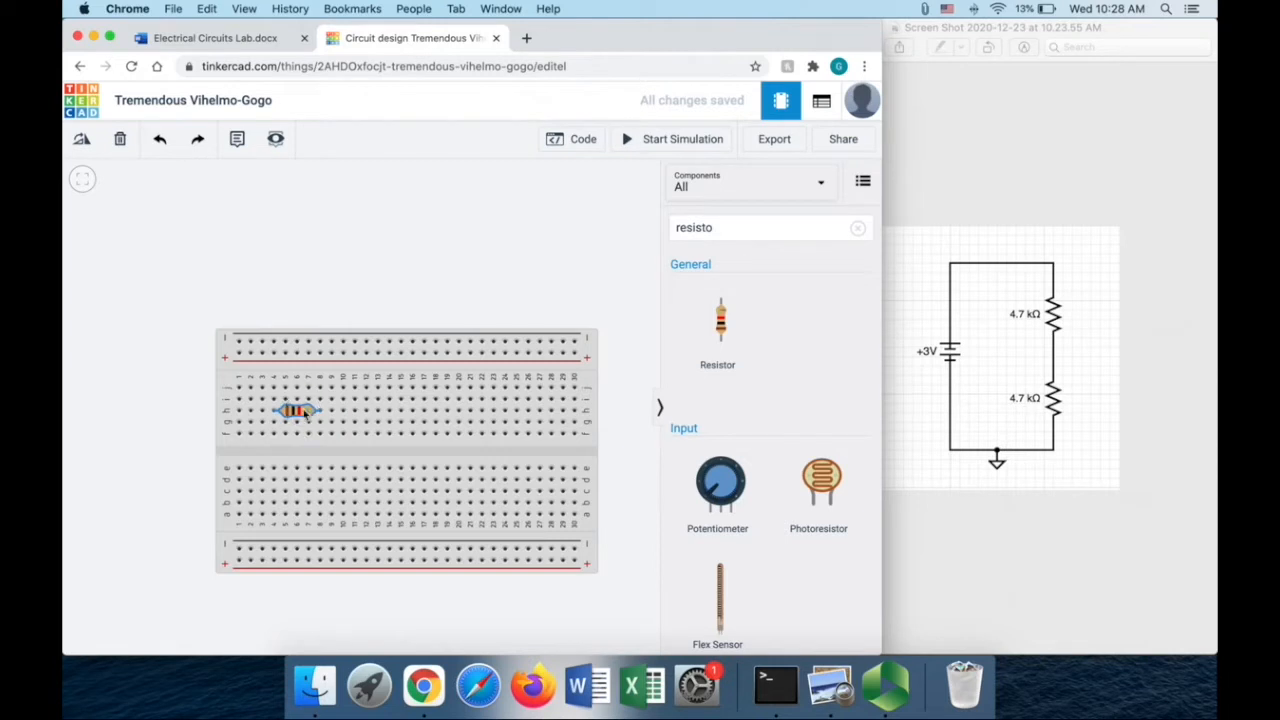
# Add a second resistor, rotate it to lie horizontally and seat it in row f between columns 8 and 12
pyautogui.moveTo(731, 327); pyautogui.dragTo(320, 462)
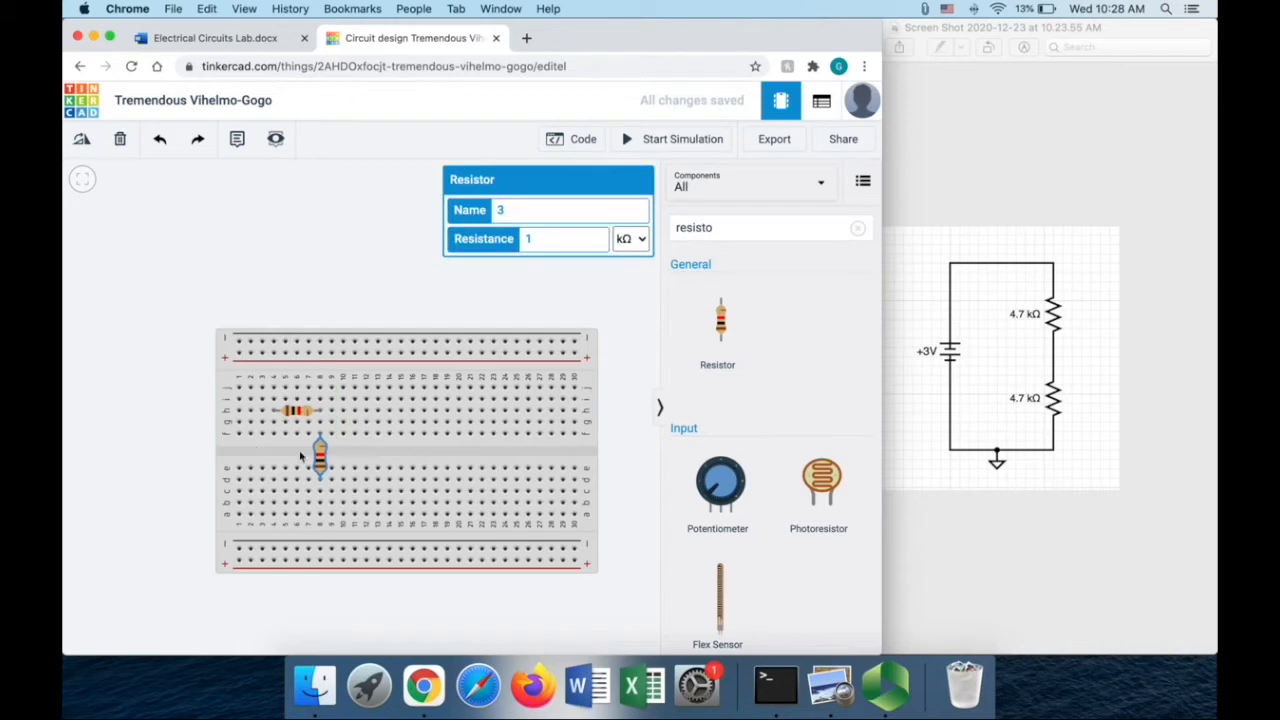
pyautogui.press('r')
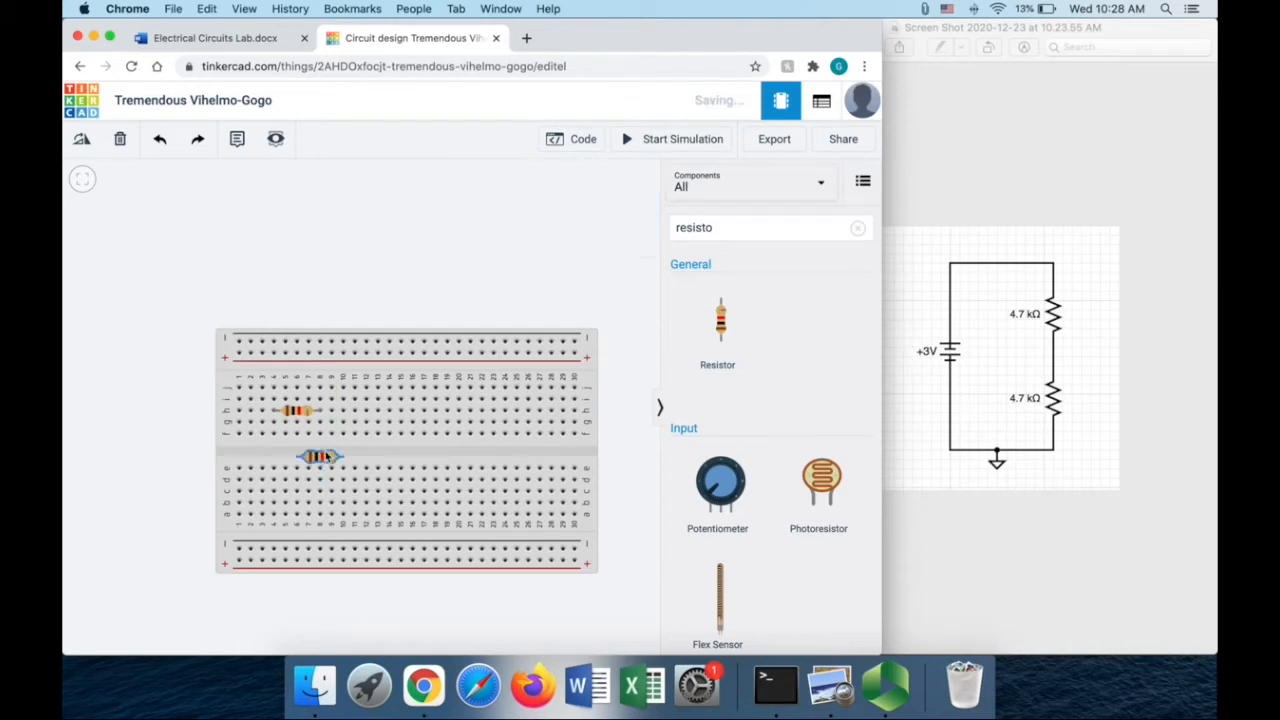
pyautogui.moveTo(320, 460); pyautogui.dragTo(348, 440)
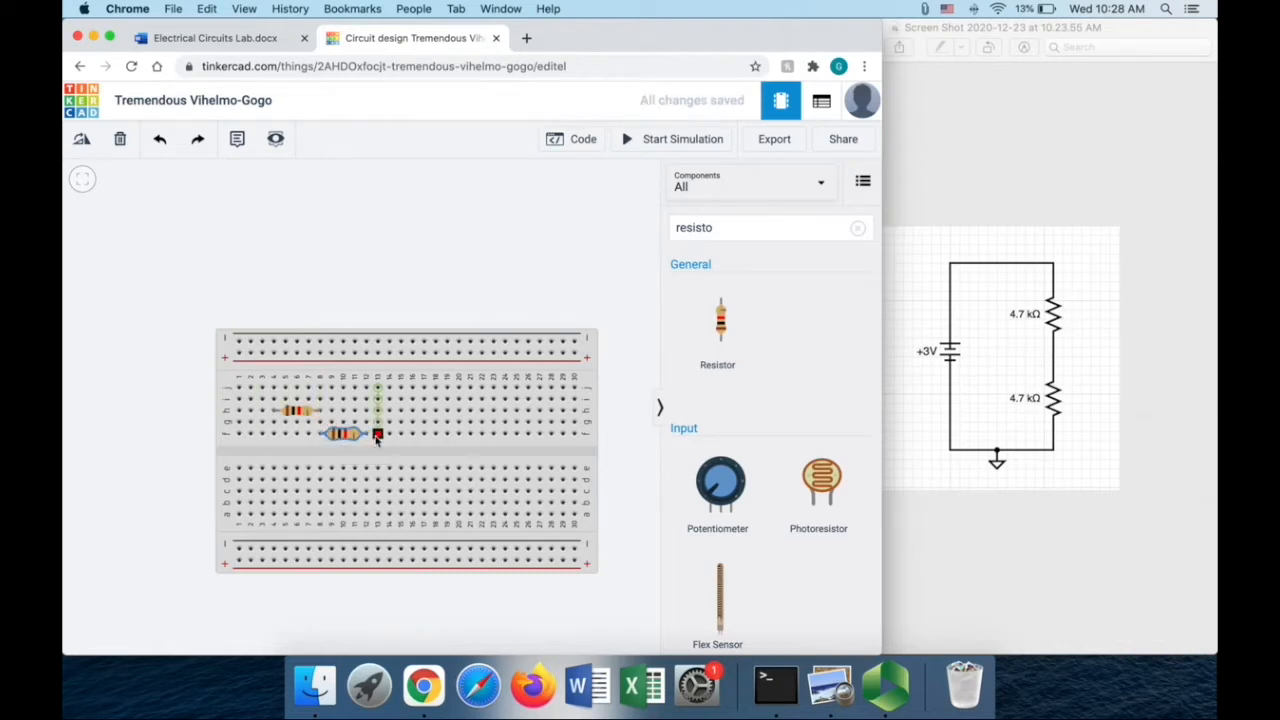
# Search the components for a battery and place a Coin Cell 3V Battery beside the breadboard's column 1 end
pyautogui.doubleClick(756, 218)
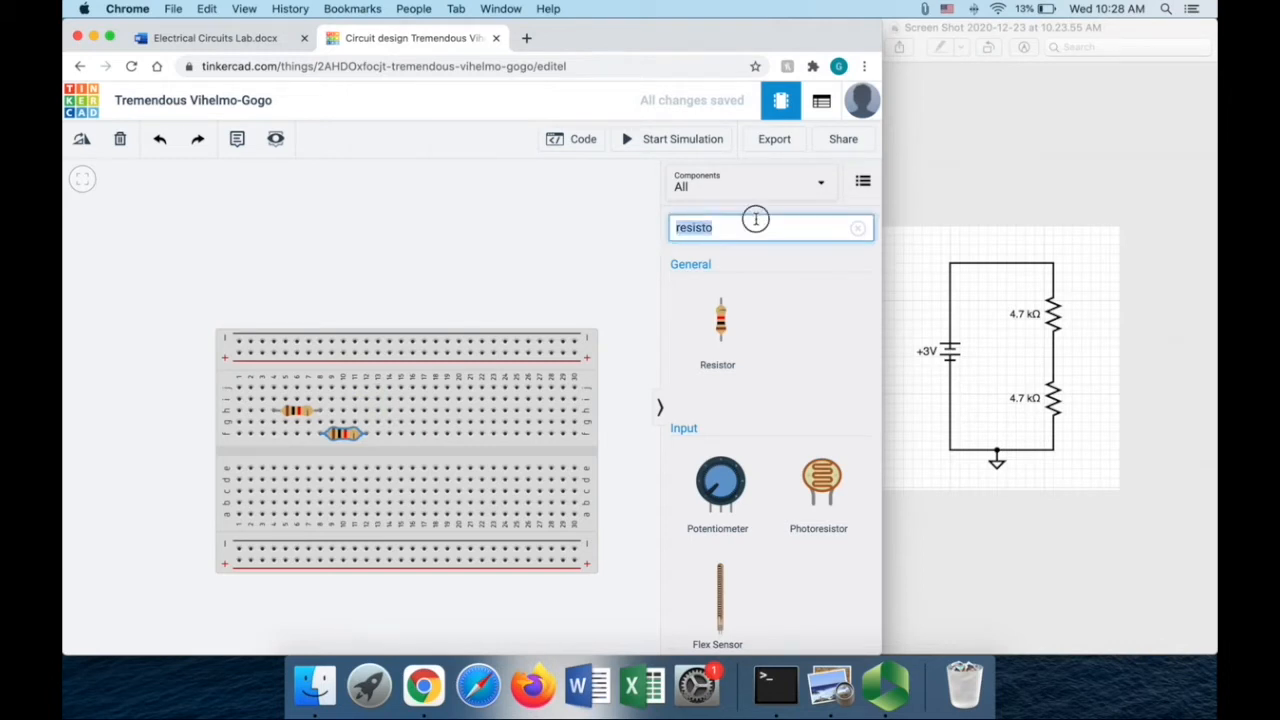
pyautogui.write('batterr')
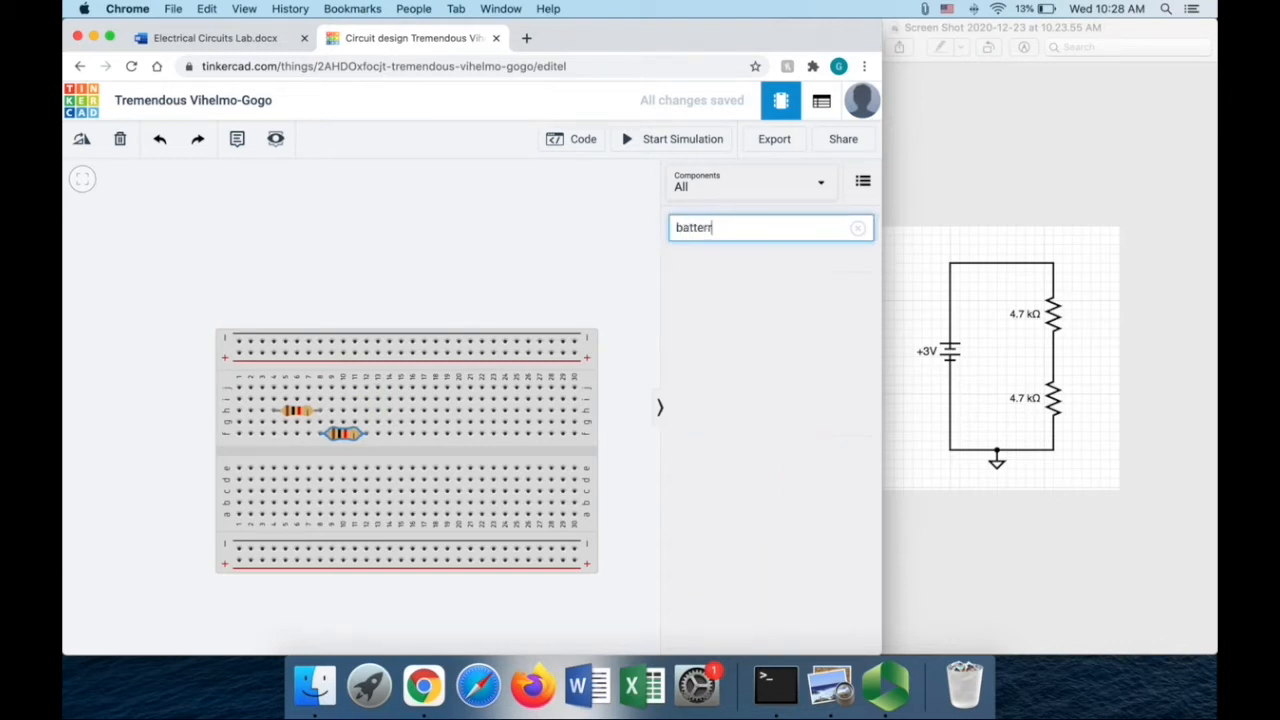
pyautogui.press('BackSpace')
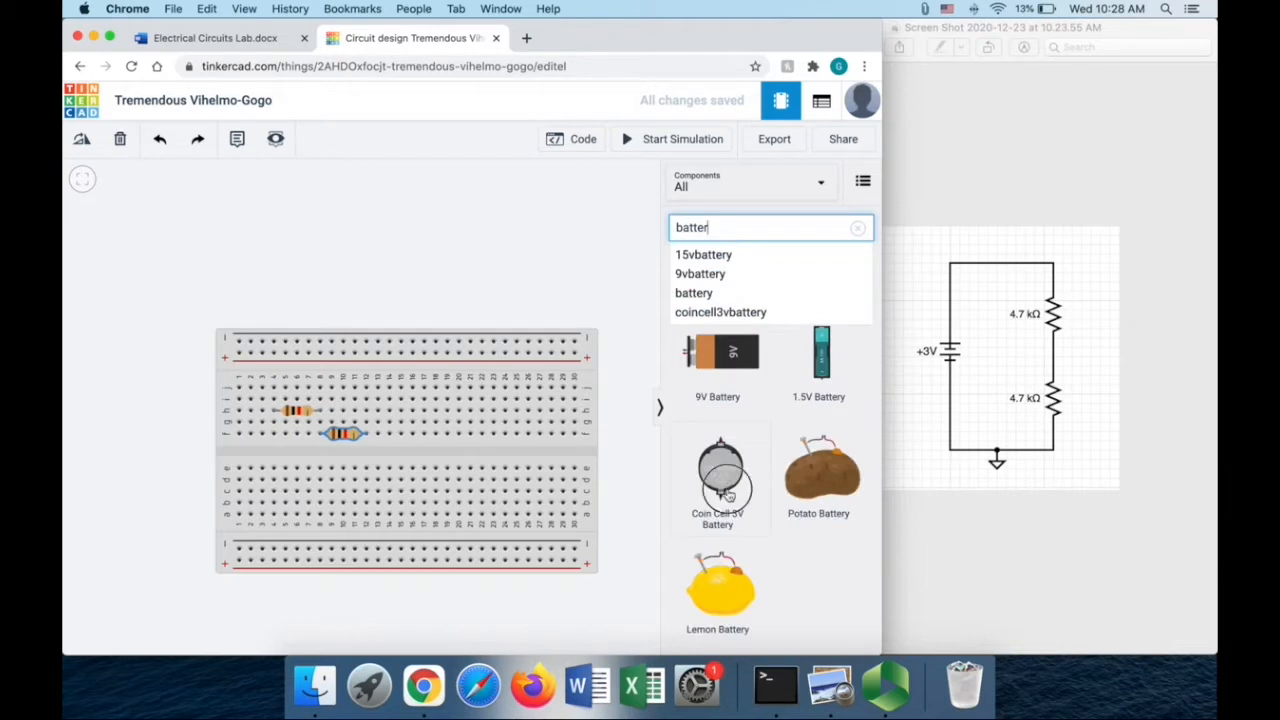
pyautogui.click(728, 493)
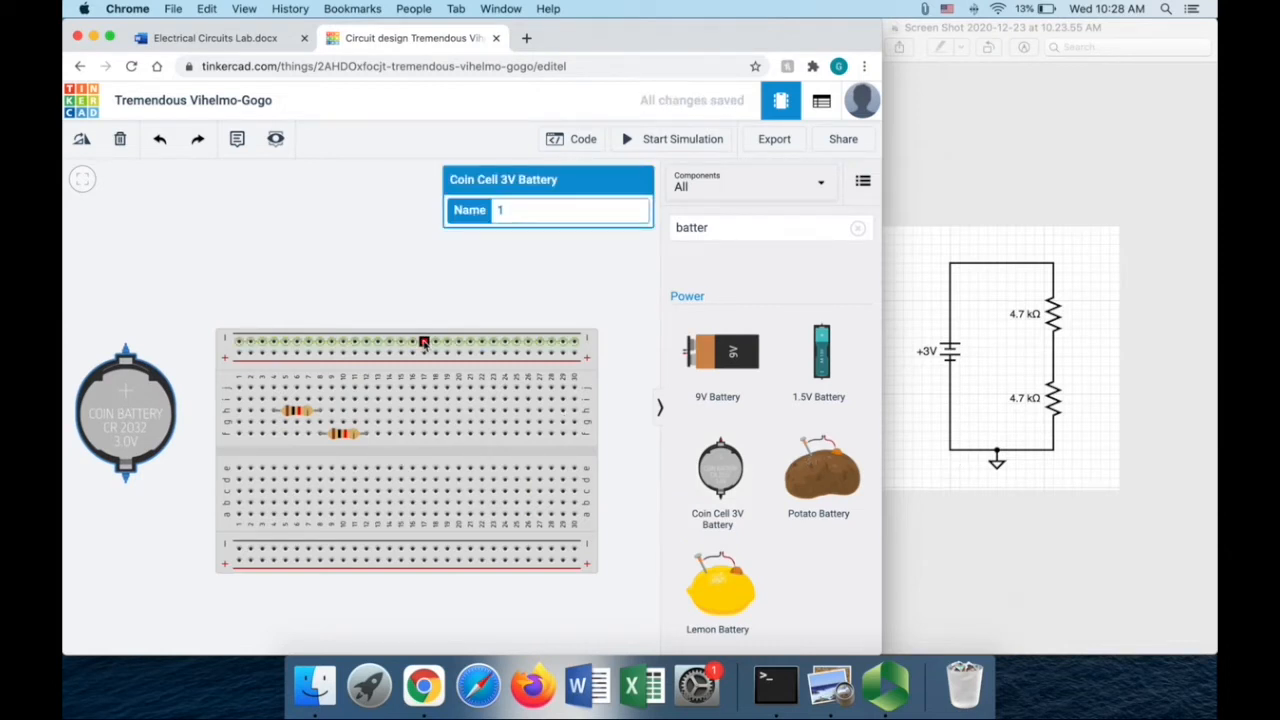
# Wire the battery's positive terminal to the upper positive rail, and connect that rail to row j of column 4
pyautogui.click(126, 346)
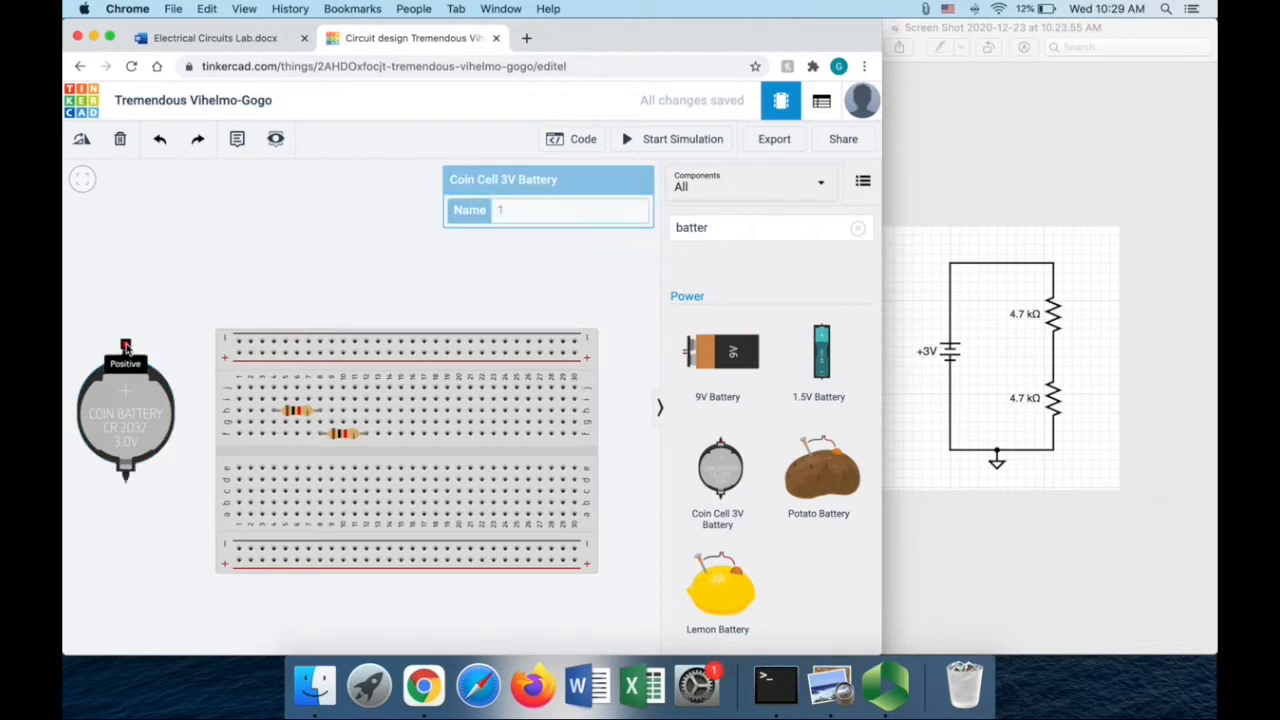
pyautogui.click(184, 349)
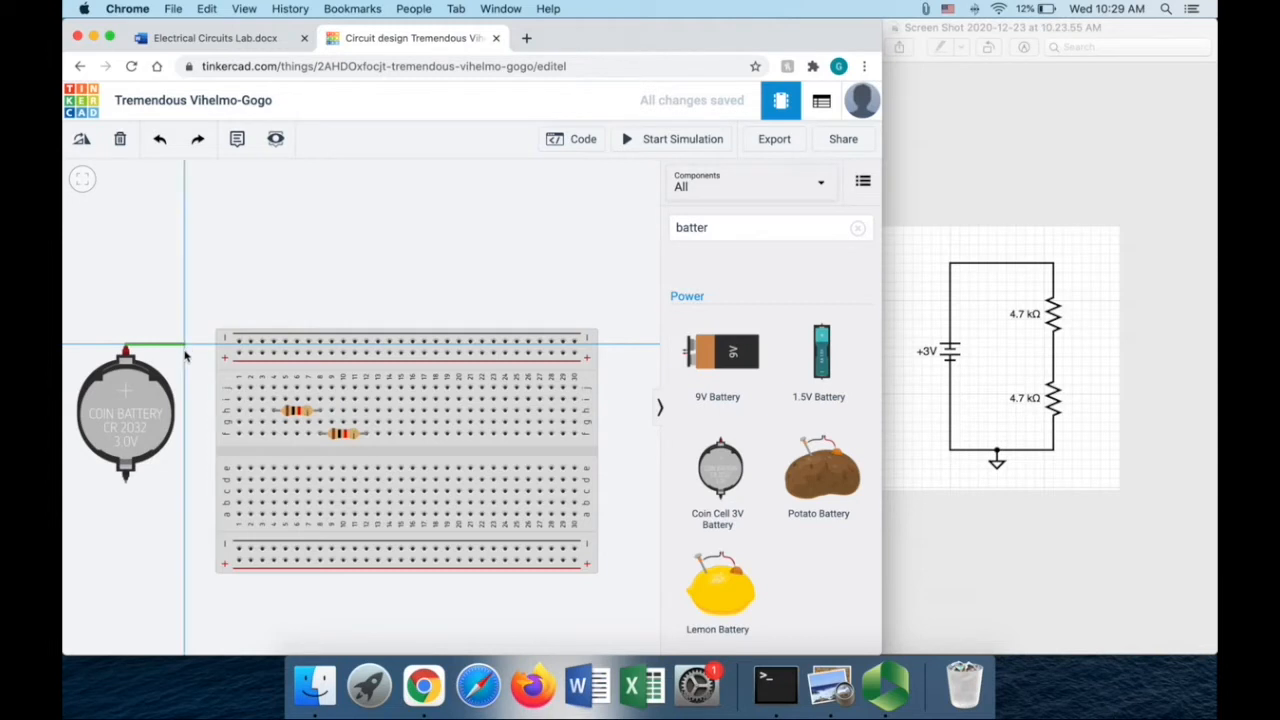
pyautogui.click(184, 352)
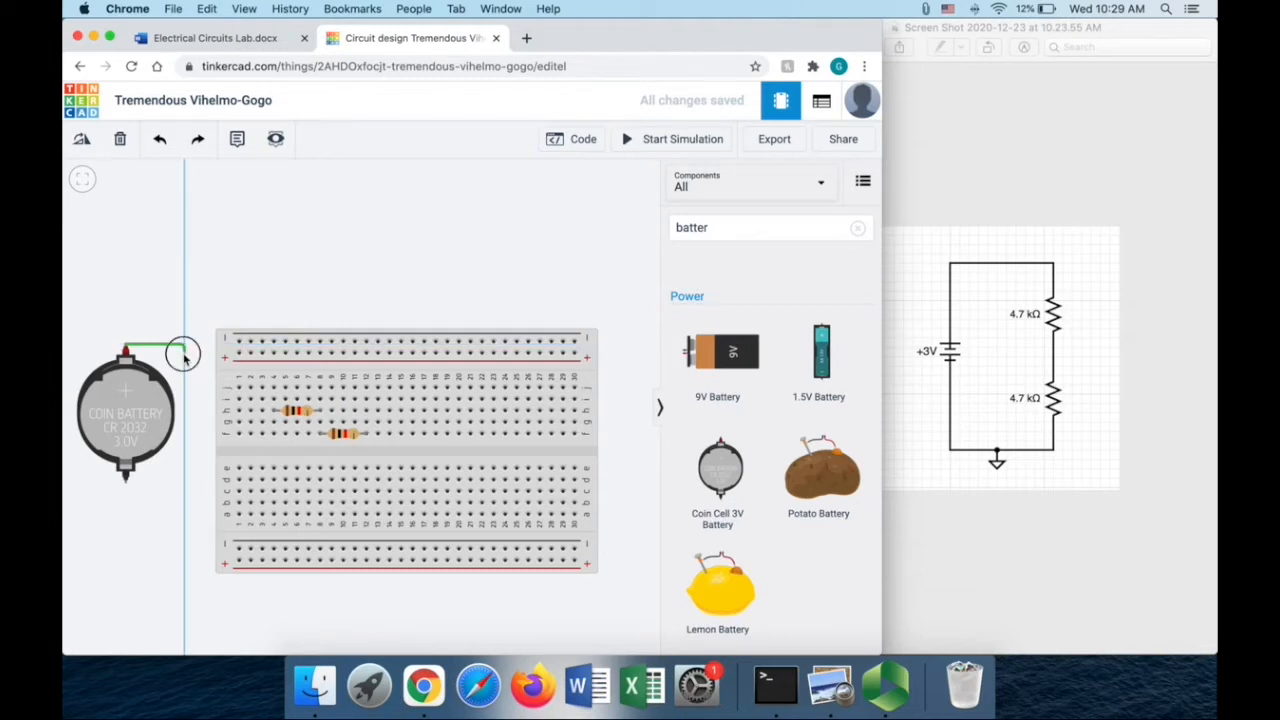
pyautogui.click(250, 353)
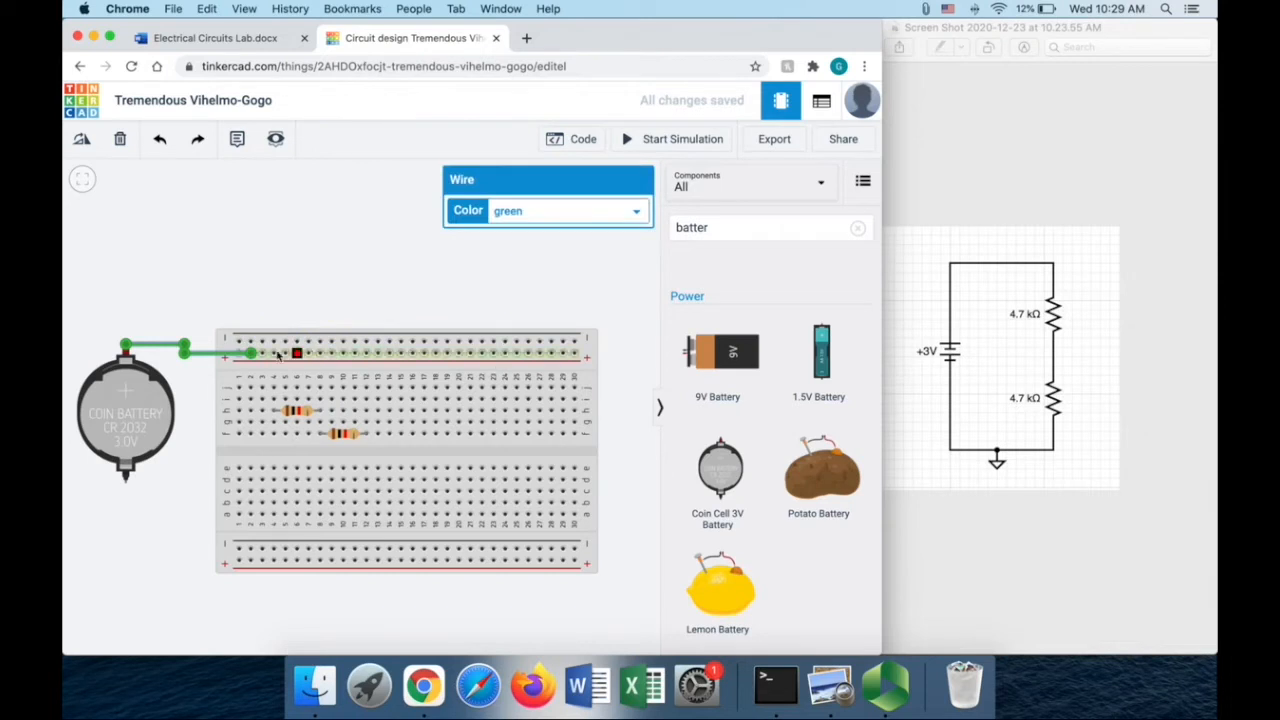
pyautogui.click(273, 353)
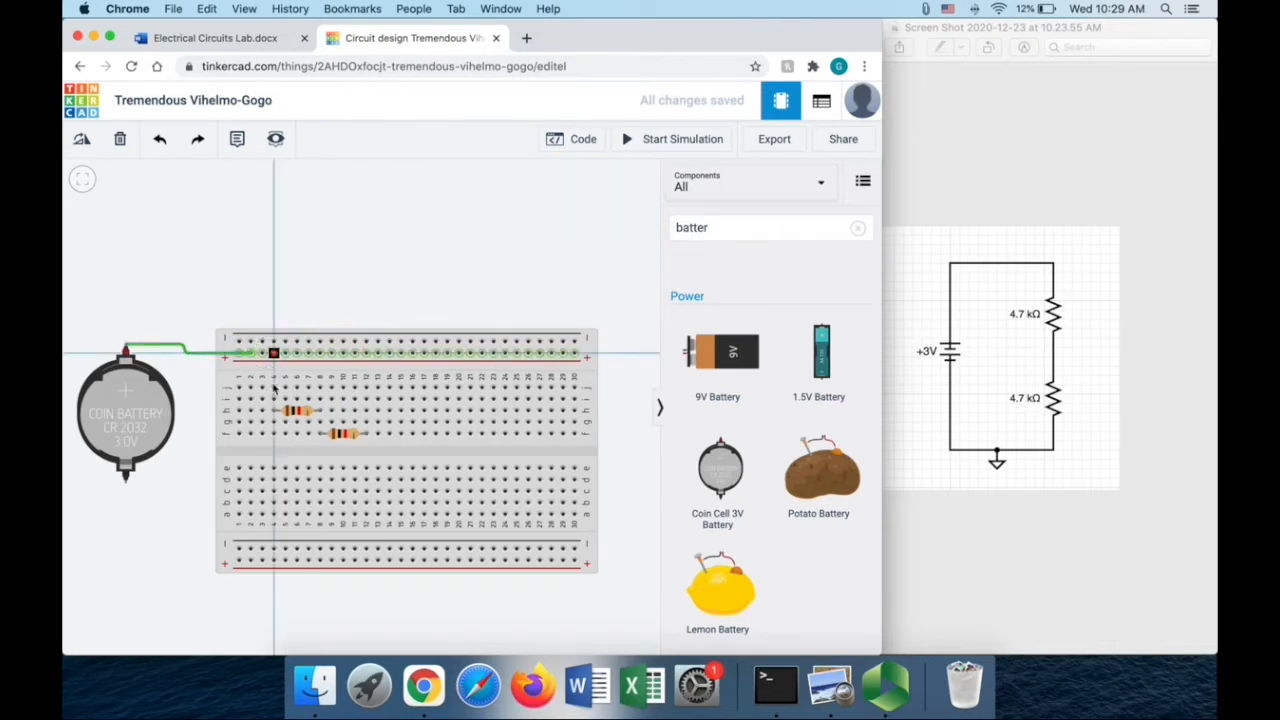
pyautogui.click(273, 387)
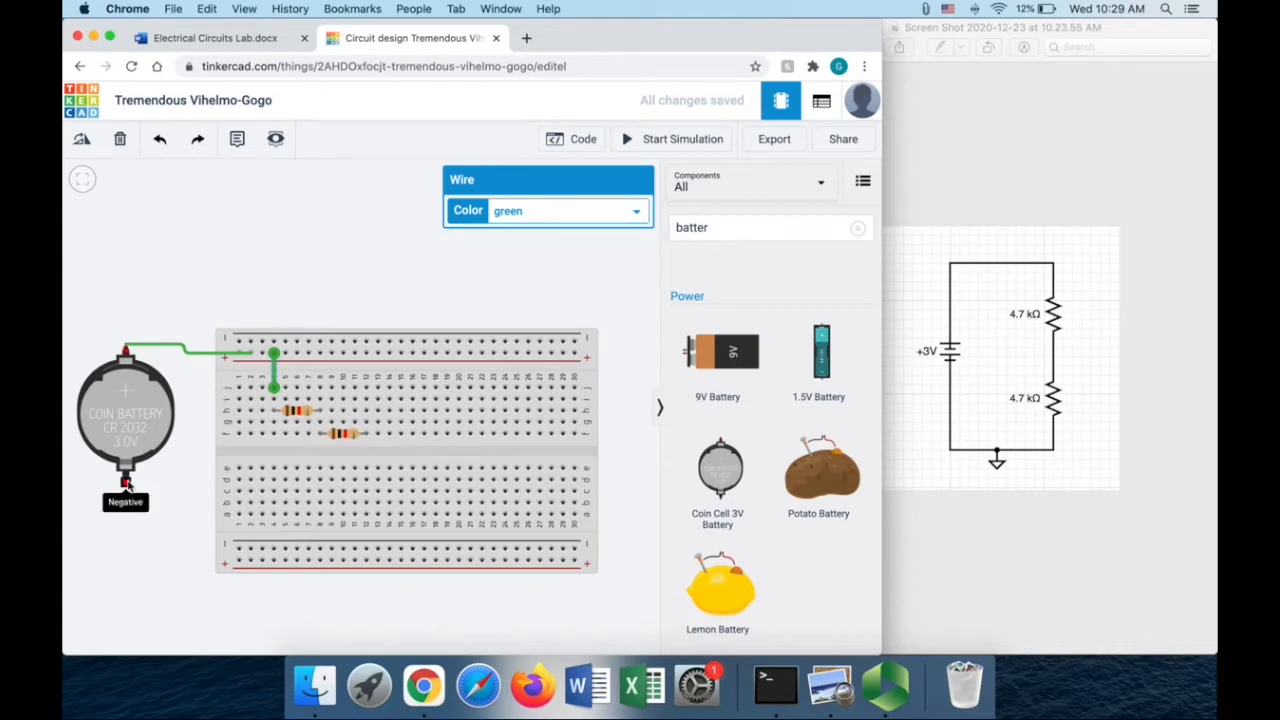
# Wire row i of column 12 to the upper negative rail, and connect that rail to the battery's negative terminal
pyautogui.click(366, 399)
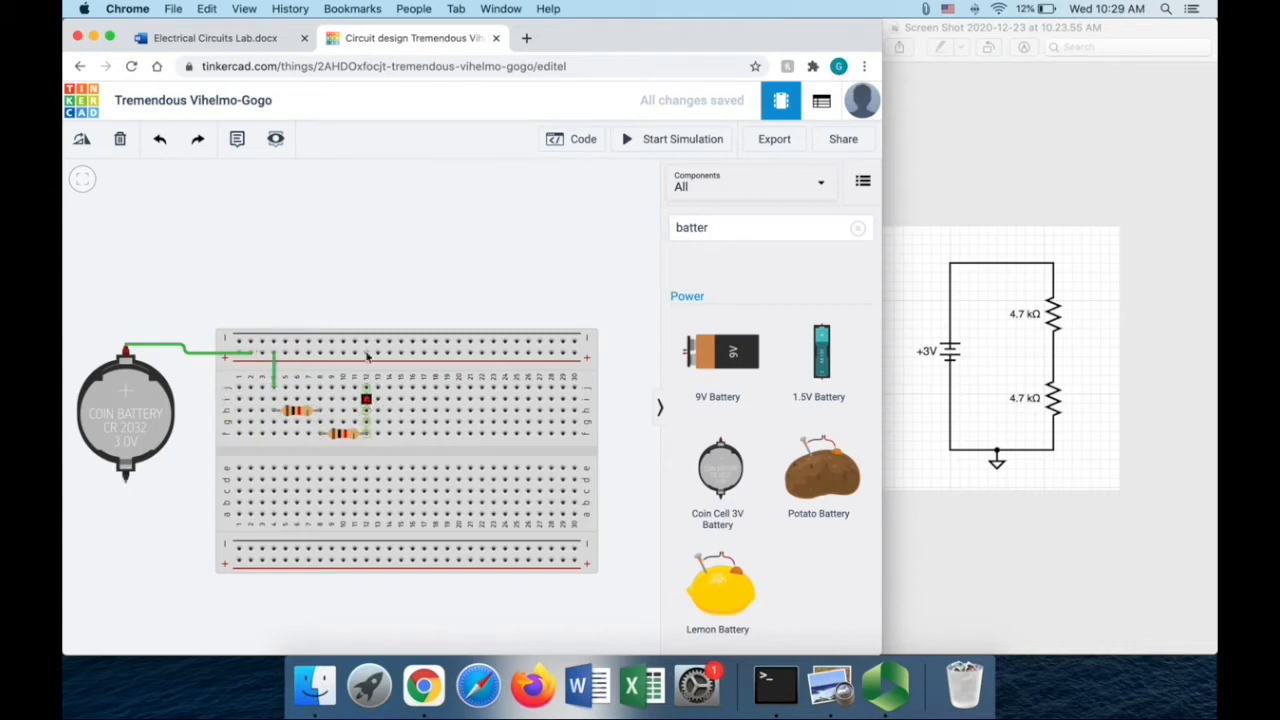
pyautogui.click(368, 344)
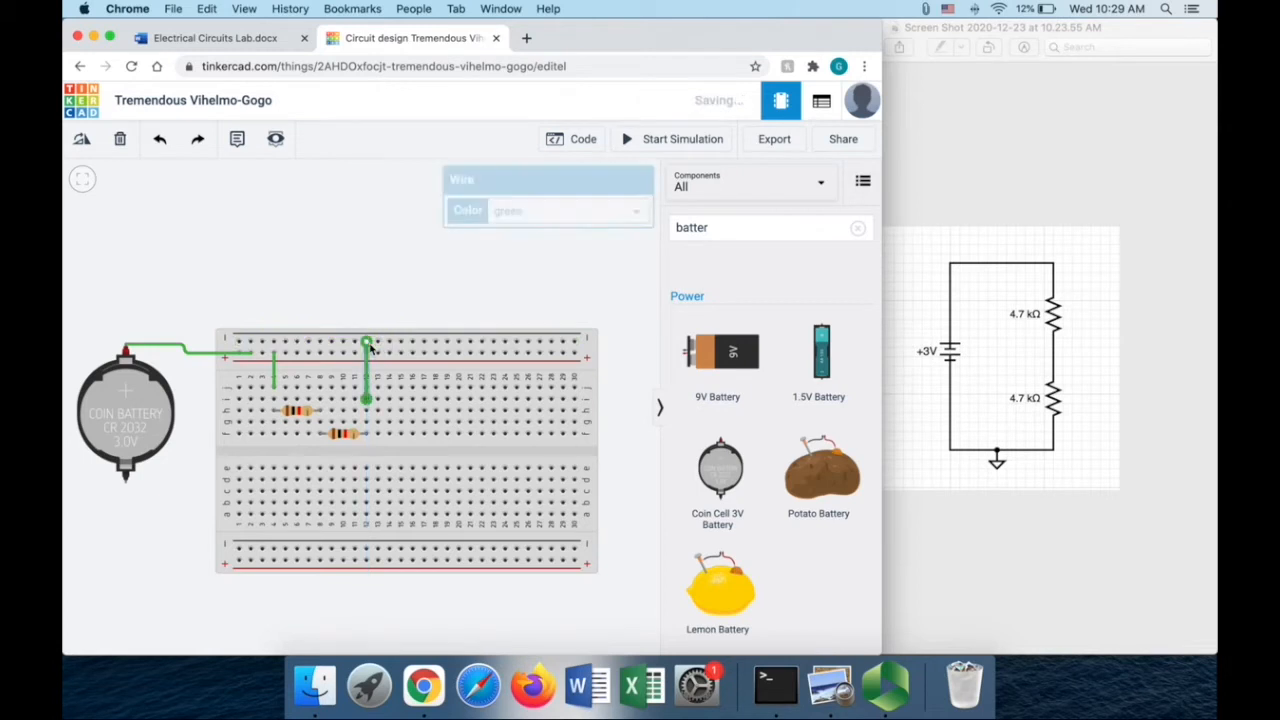
pyautogui.click(238, 342)
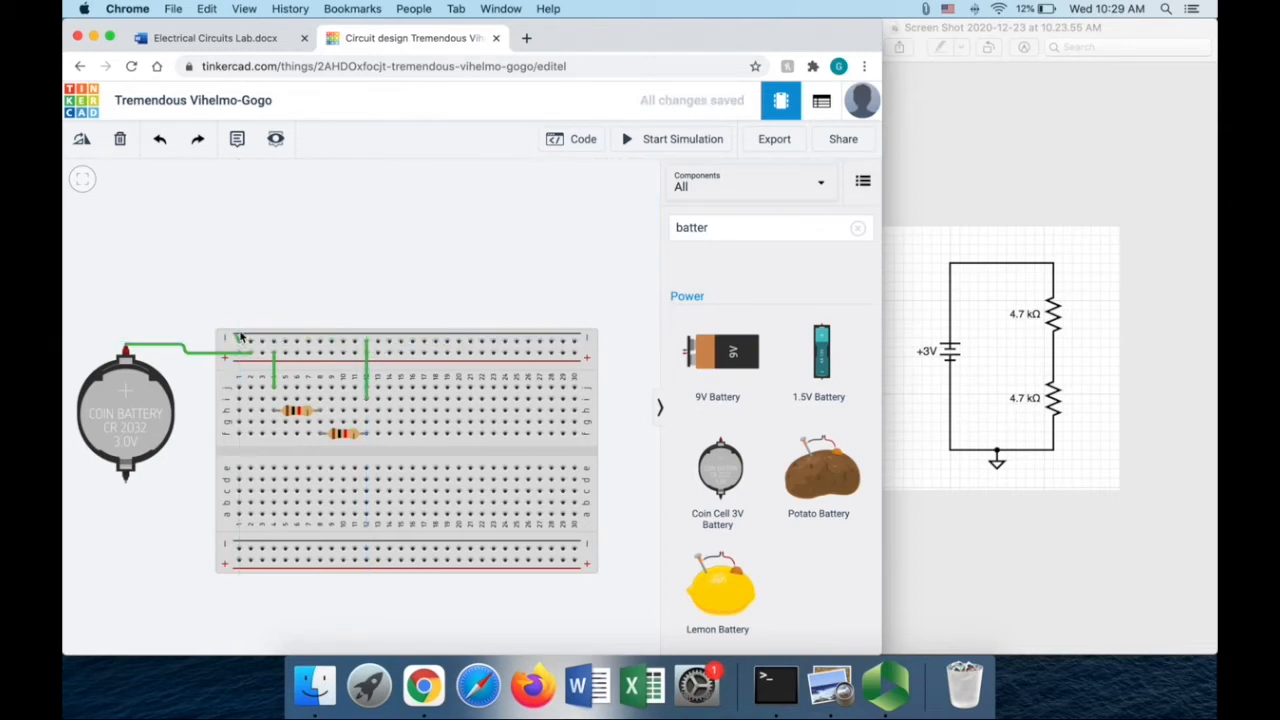
pyautogui.click(240, 317)
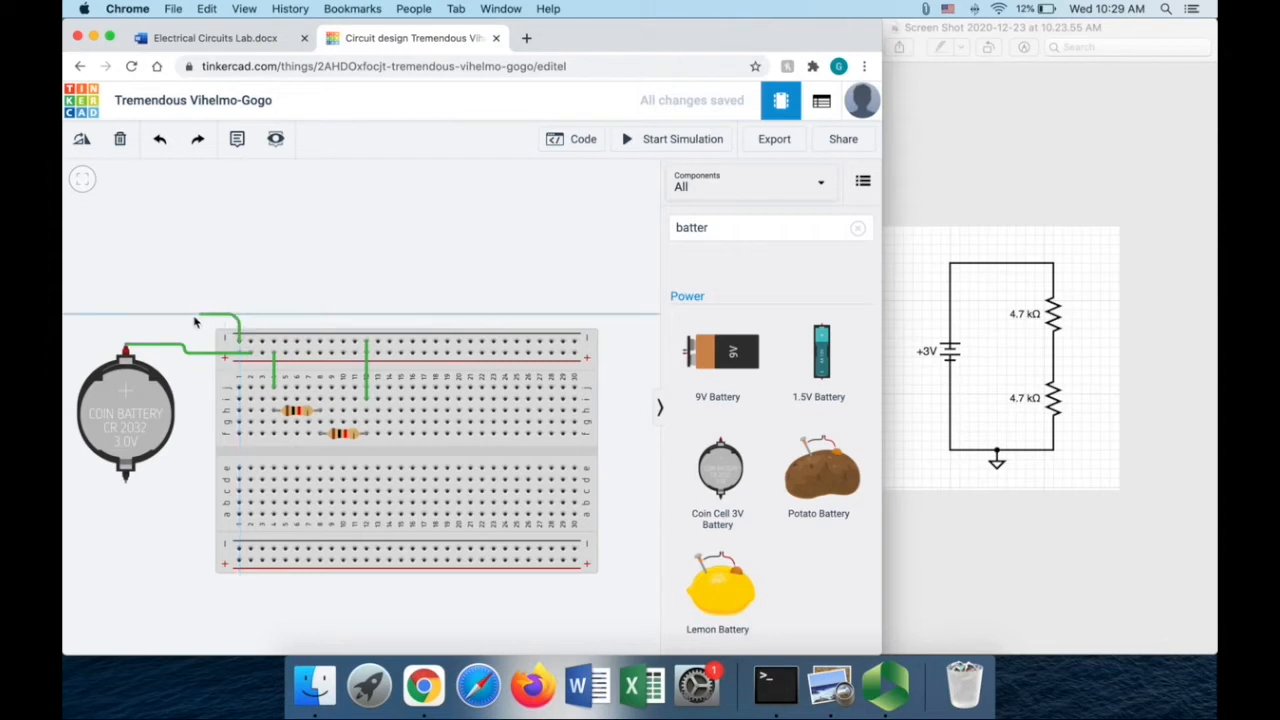
pyautogui.click(193, 318)
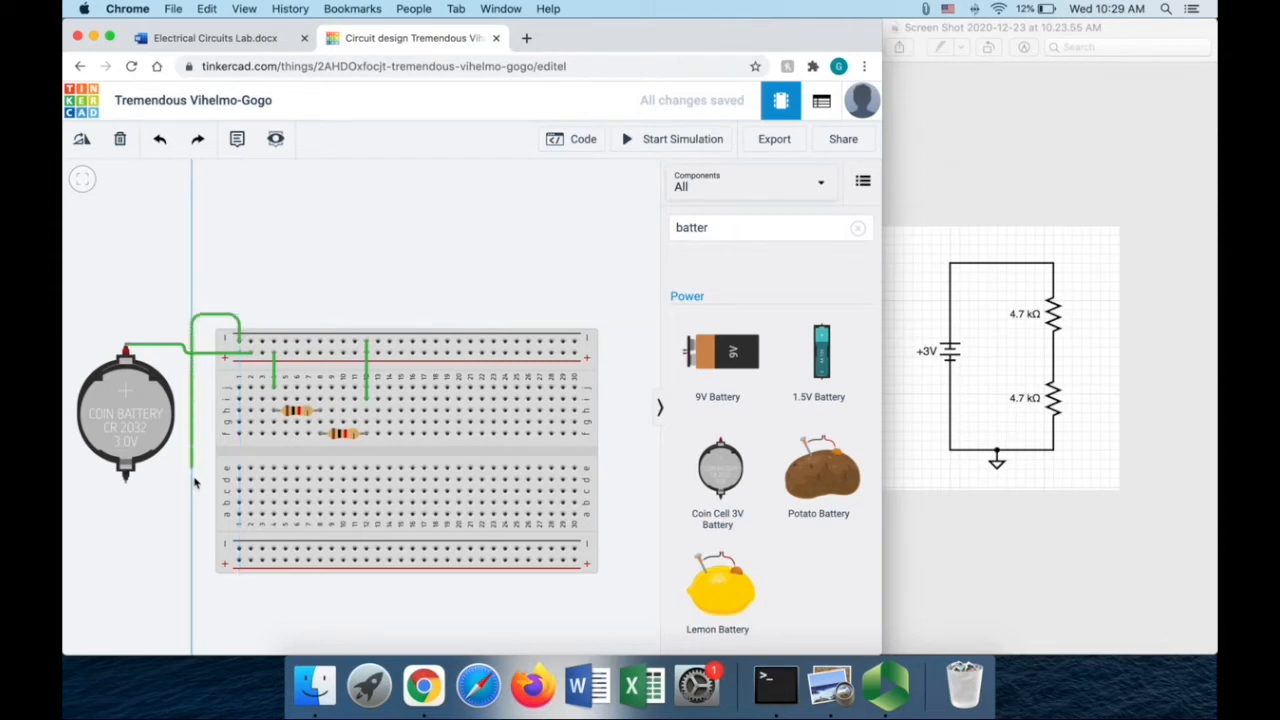
pyautogui.click(192, 482)
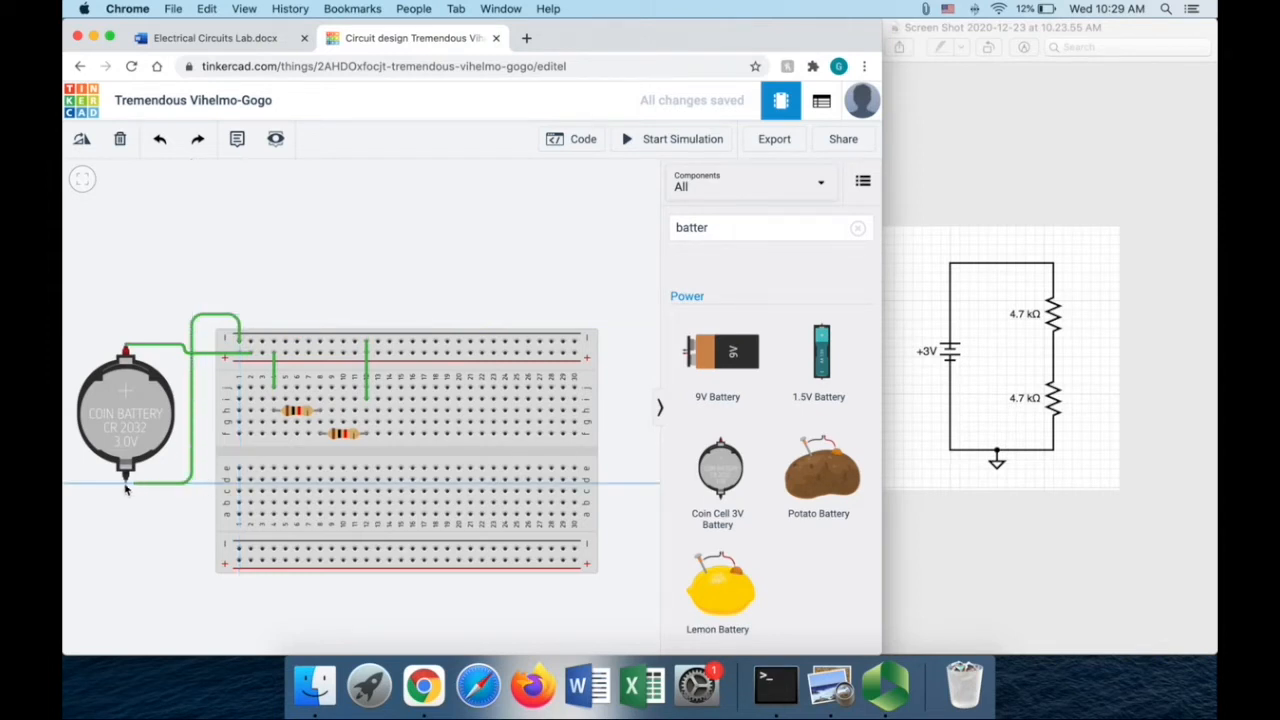
pyautogui.click(125, 485)
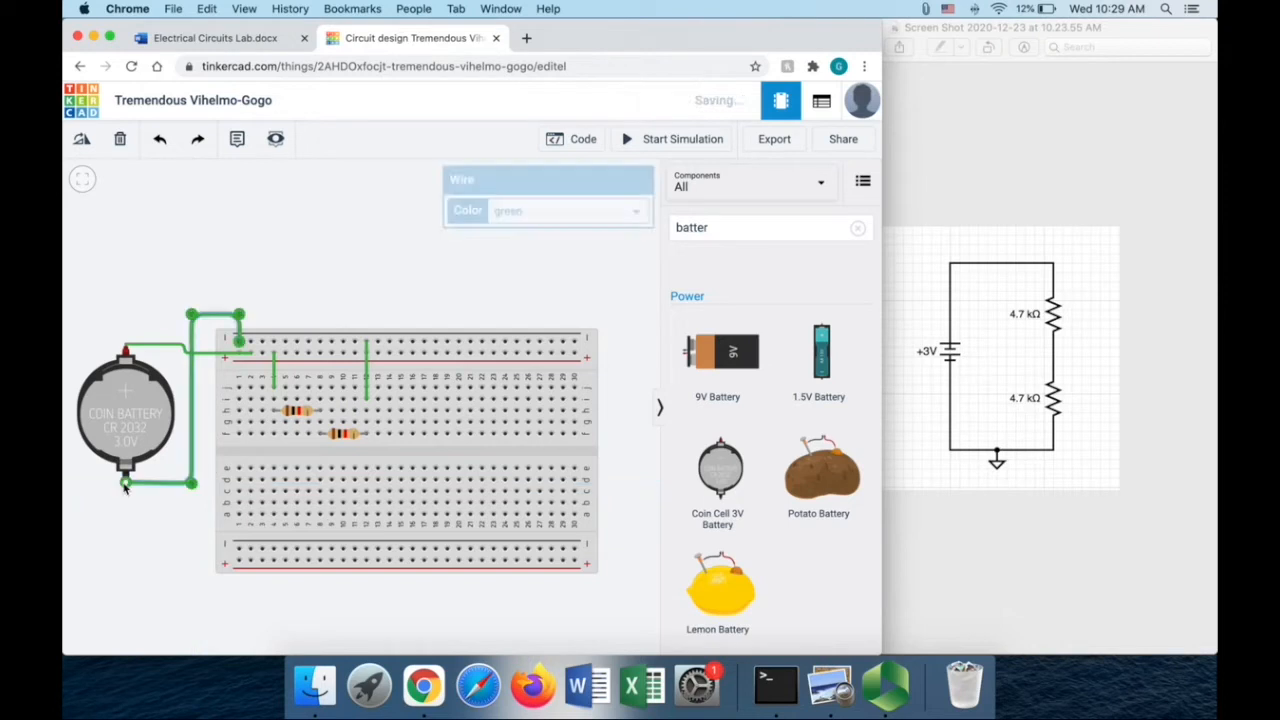
# Color the battery's positive wire red and its negative wire black
pyautogui.click(367, 207)
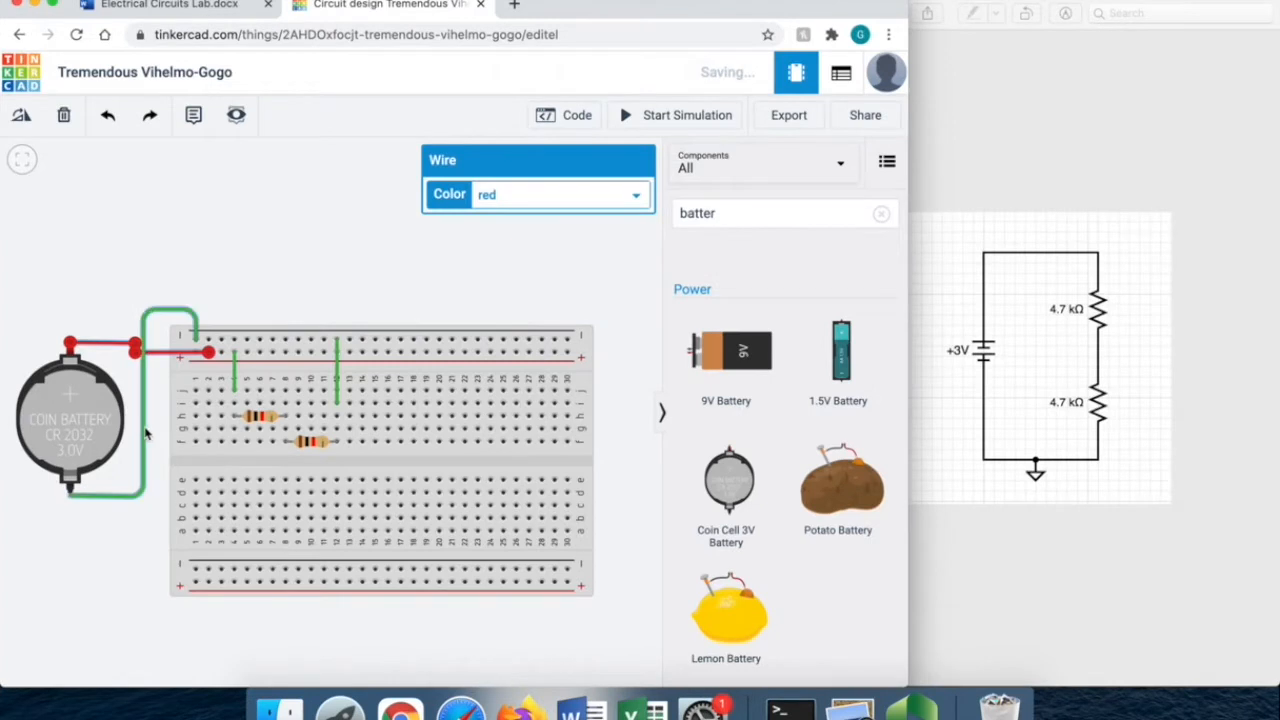
pyautogui.click(192, 427)
pyautogui.click(530, 196)
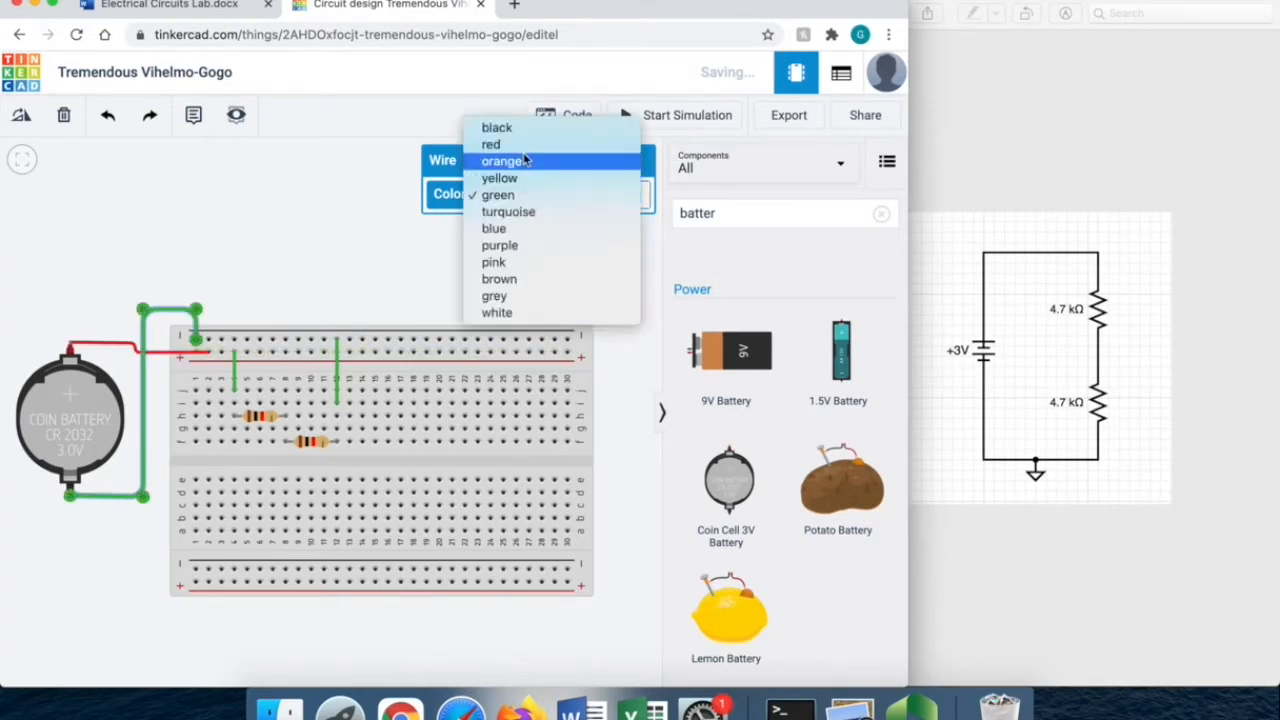
pyautogui.click(500, 128)
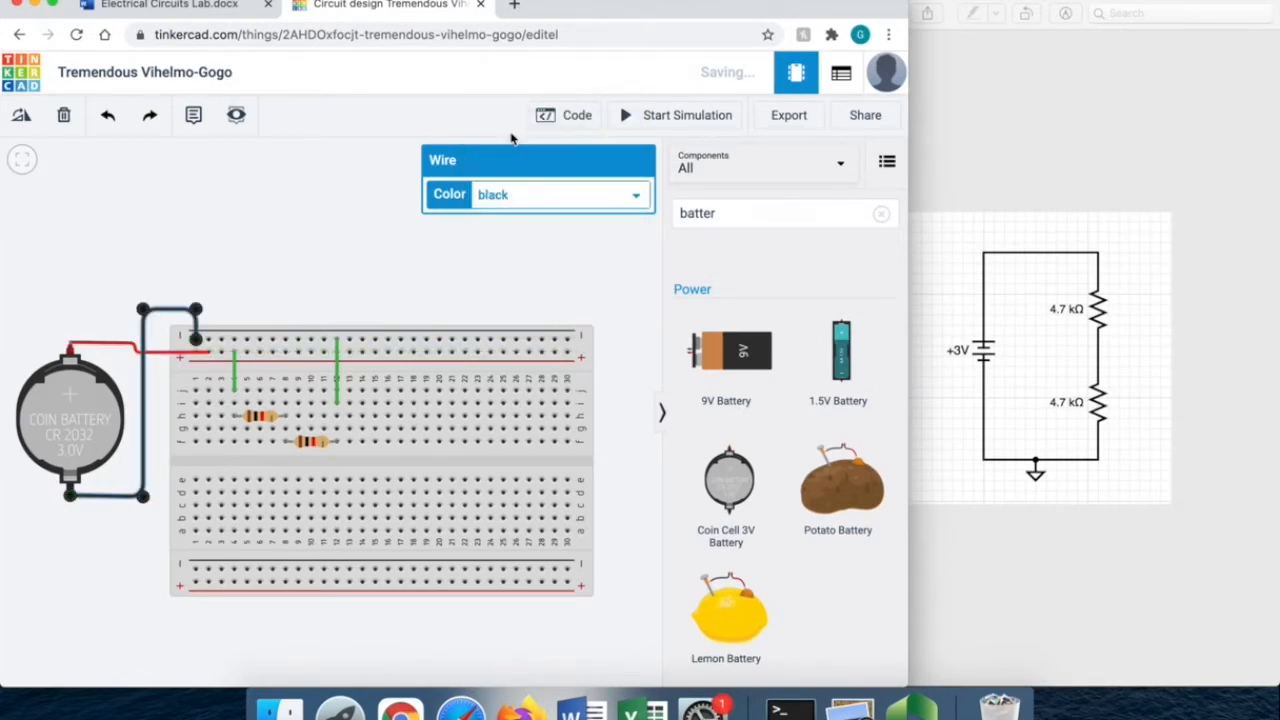
pyautogui.click(296, 263)
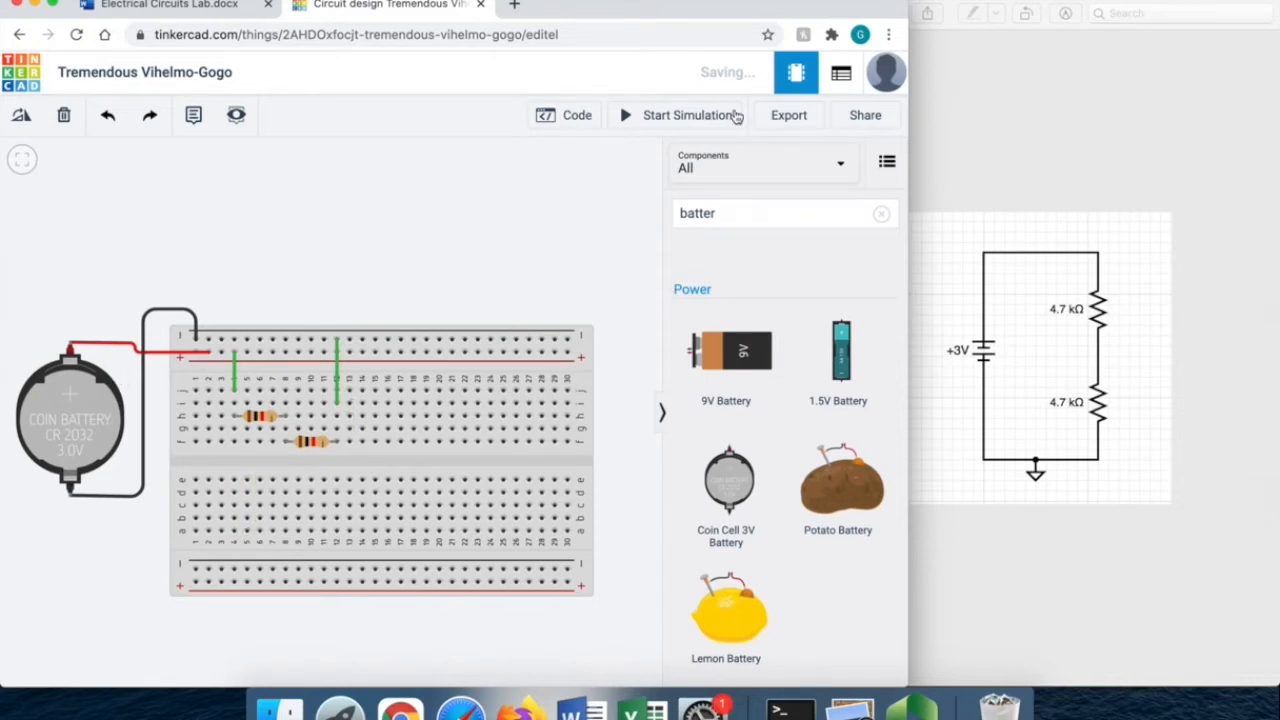
# Run the circuit simulation briefly and stop it
pyautogui.click(673, 118)
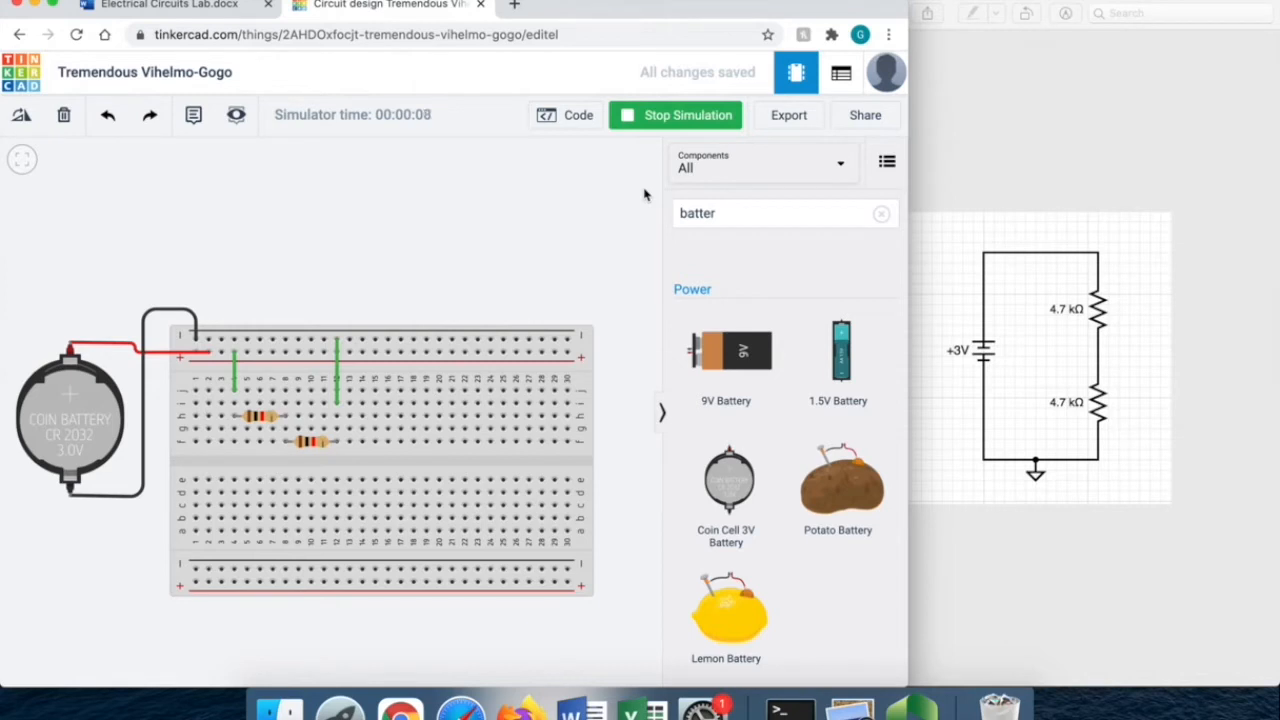
pyautogui.click(661, 118)
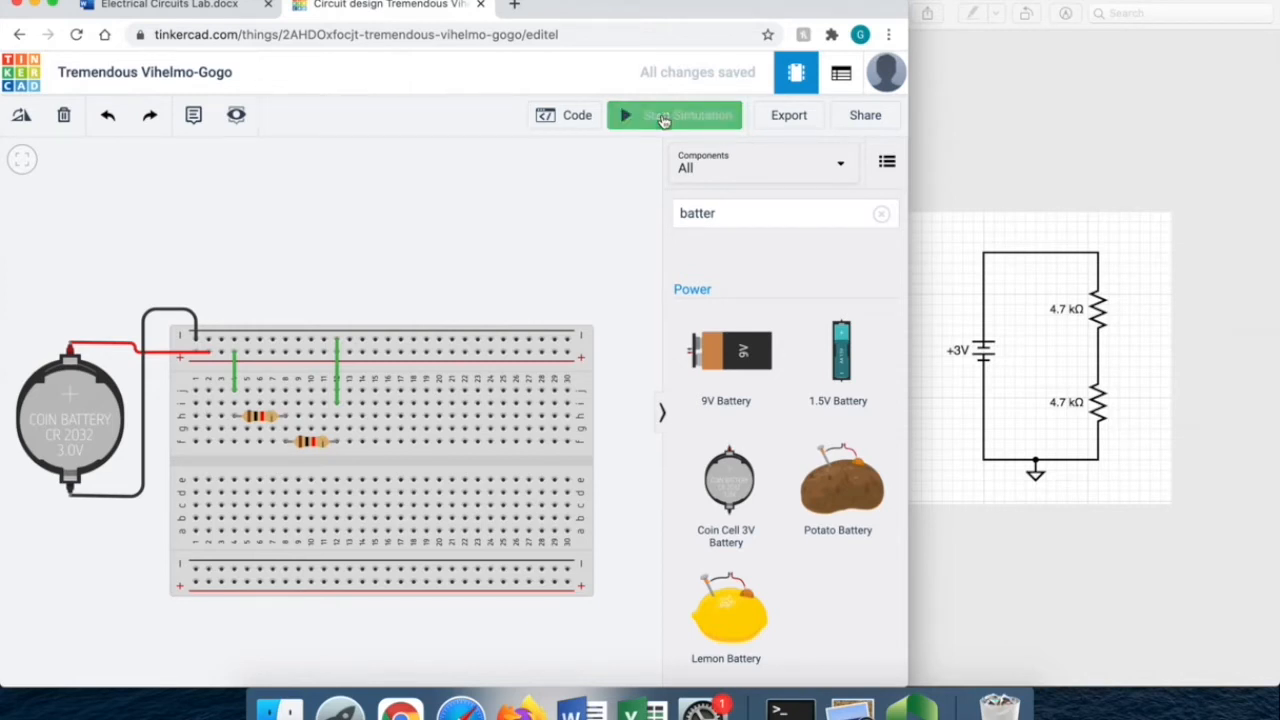
# Search the components for "multi" and place a Multimeter above the breadboard
pyautogui.click(744, 213)
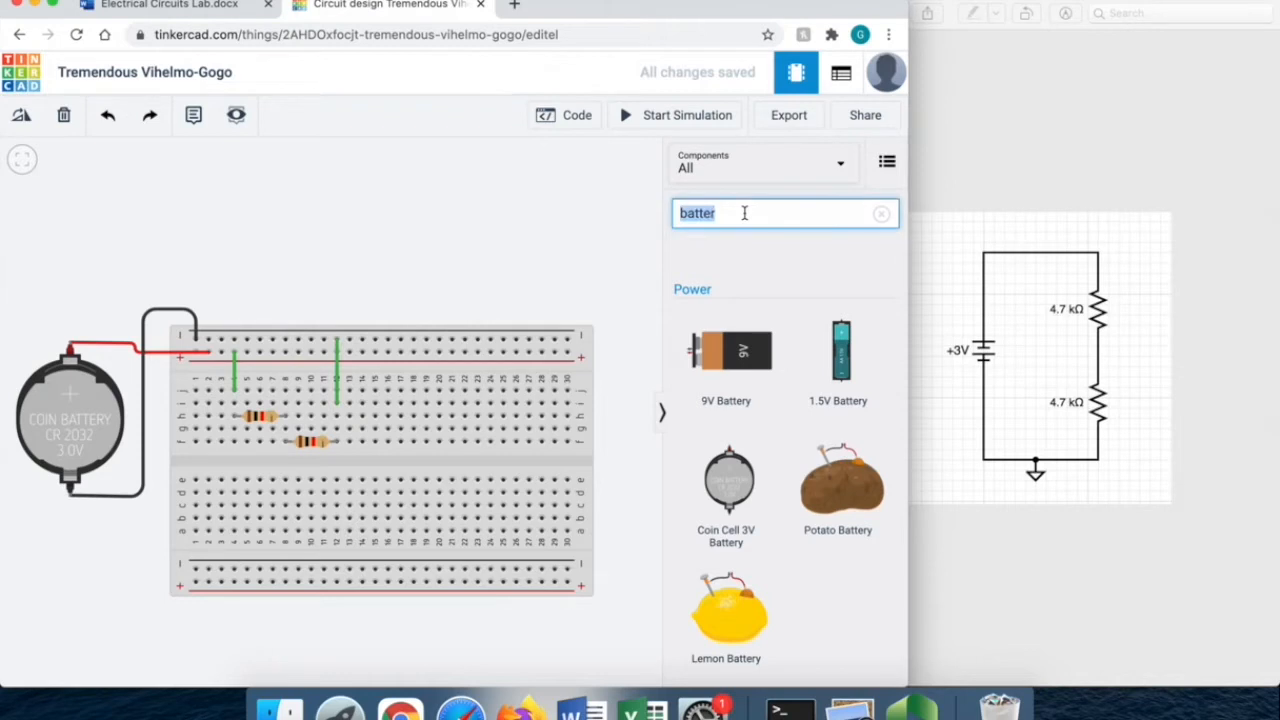
pyautogui.press('BackSpace')
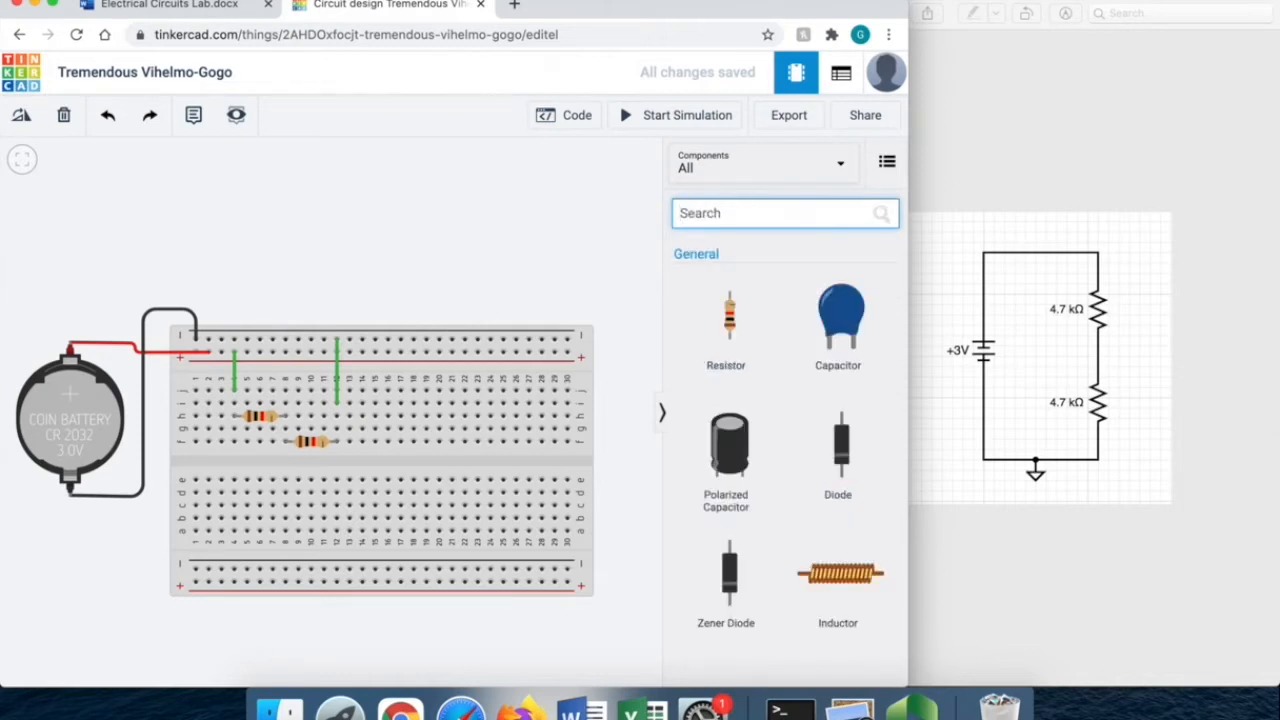
pyautogui.write('multi')
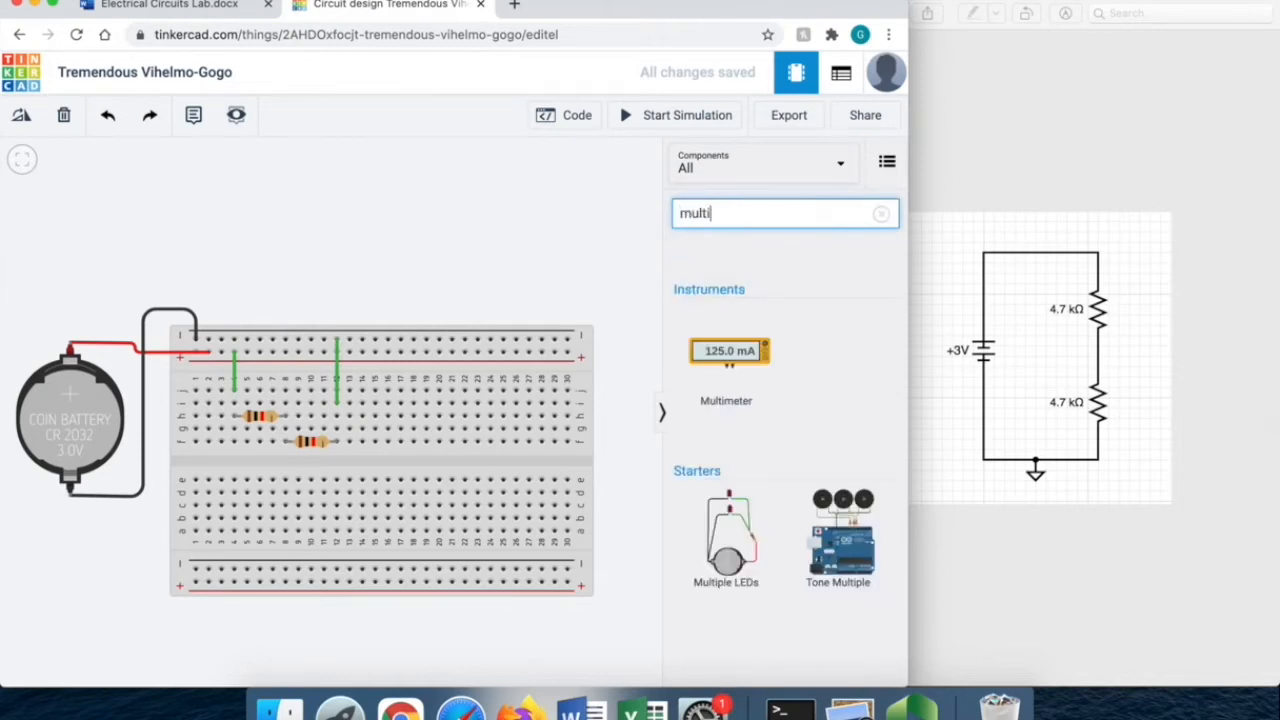
pyautogui.moveTo(738, 375); pyautogui.dragTo(246, 236)
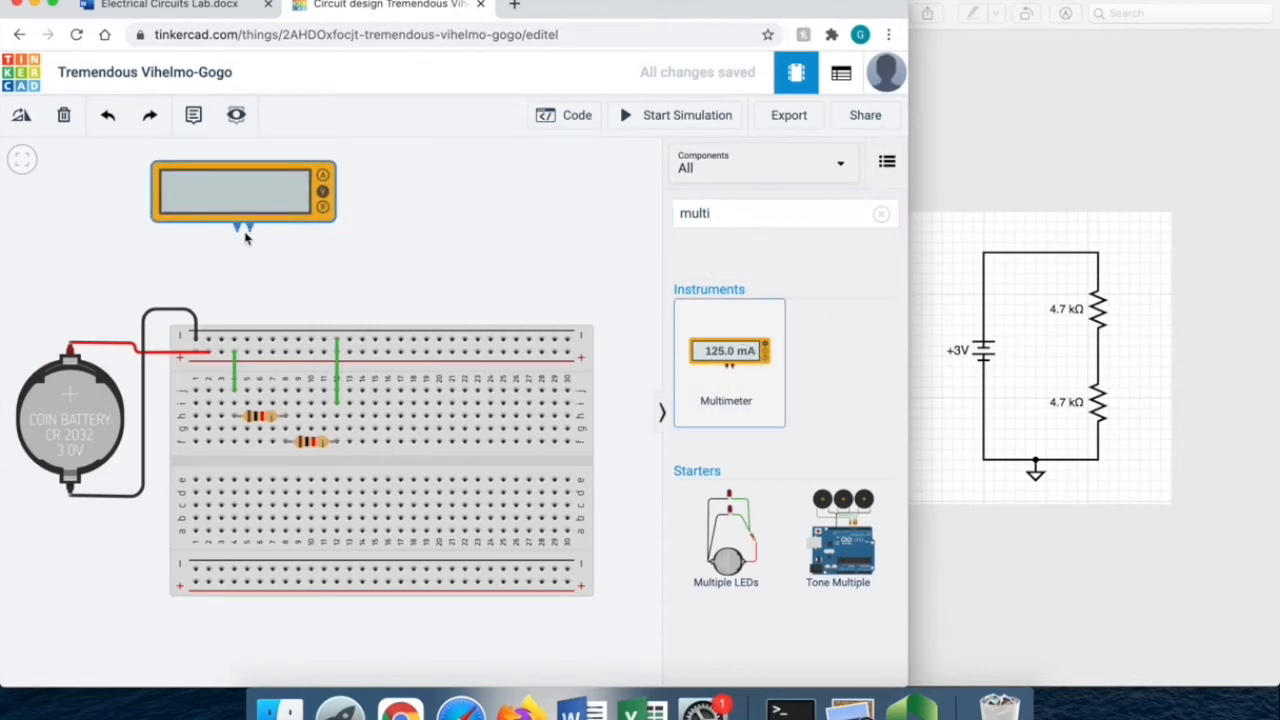
pyautogui.click(329, 188)
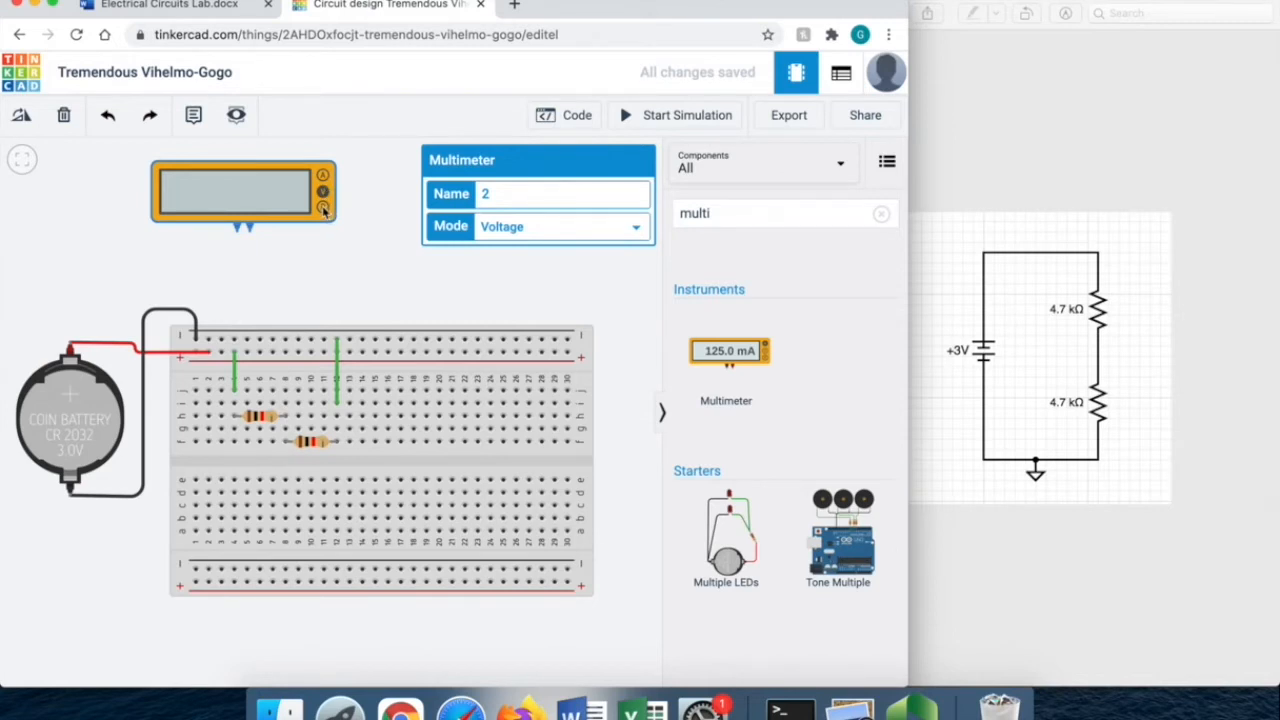
pyautogui.click(323, 268)
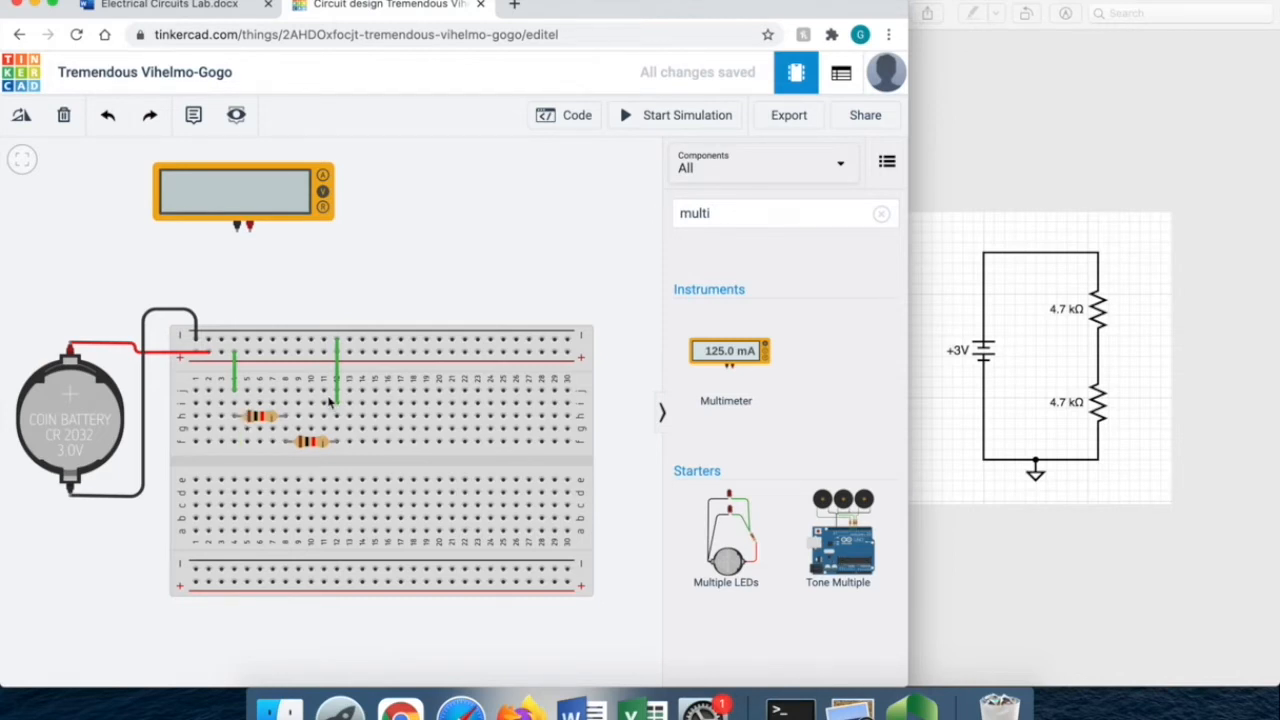
pyautogui.click(249, 232)
pyautogui.click(250, 332)
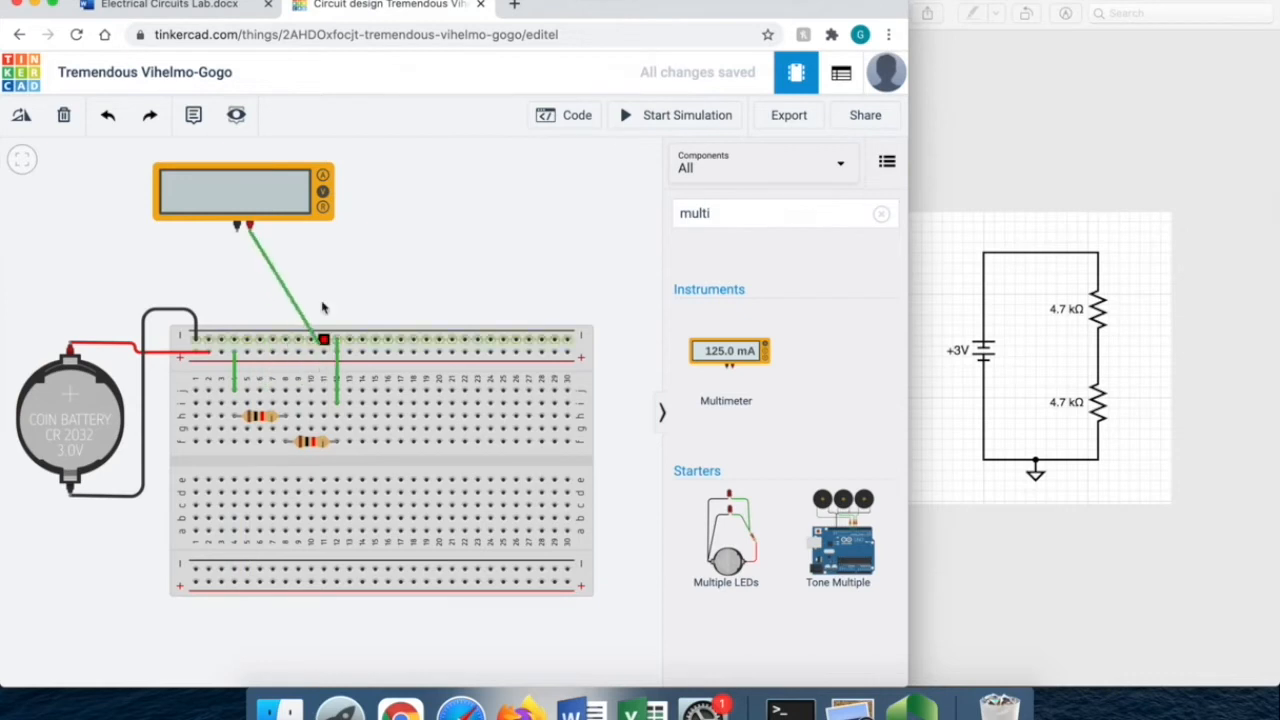
pyautogui.press('Escape')
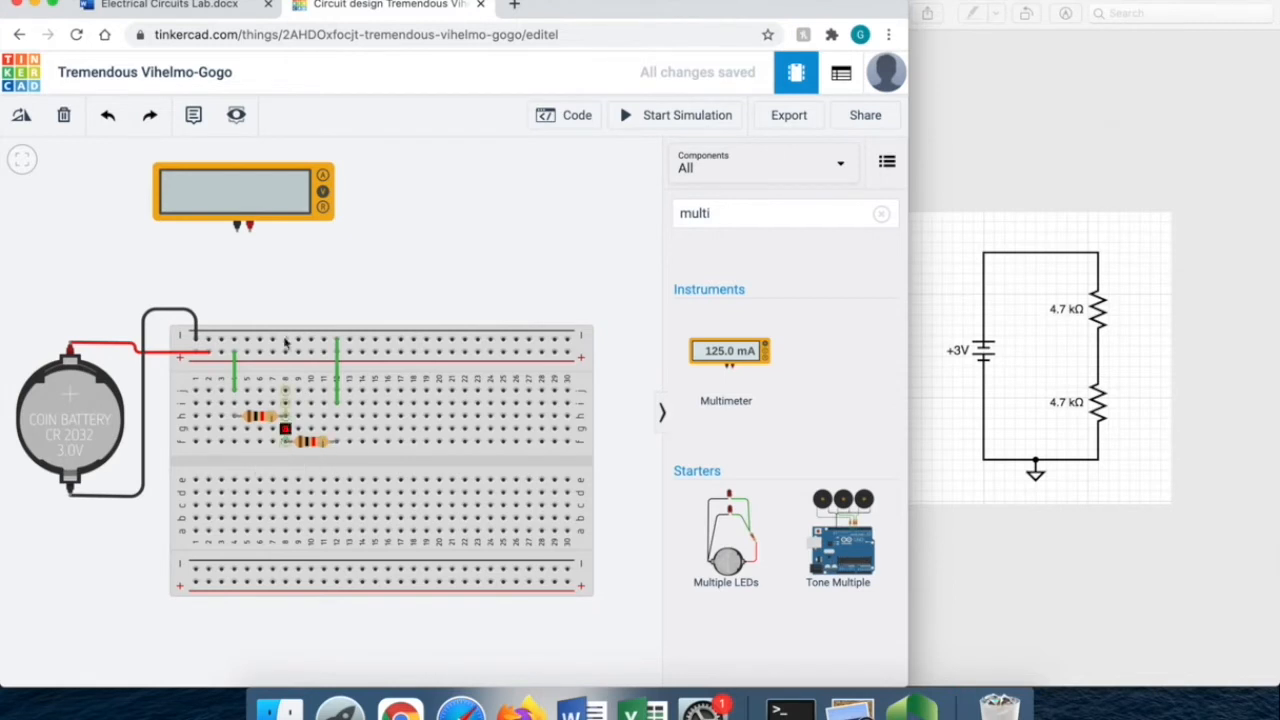
# Wire the multimeter's positive terminal to row j of column 8 and its negative terminal to row g of column 12
pyautogui.click(249, 229)
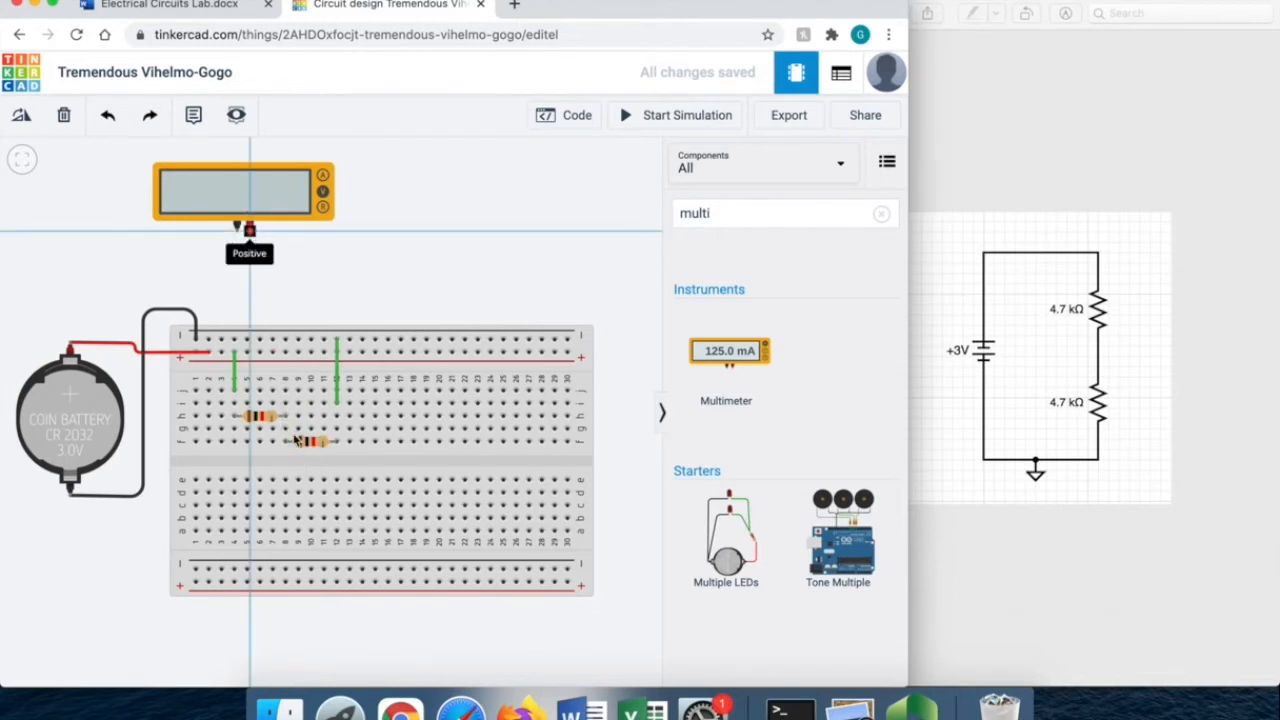
pyautogui.click(286, 390)
pyautogui.click(238, 233)
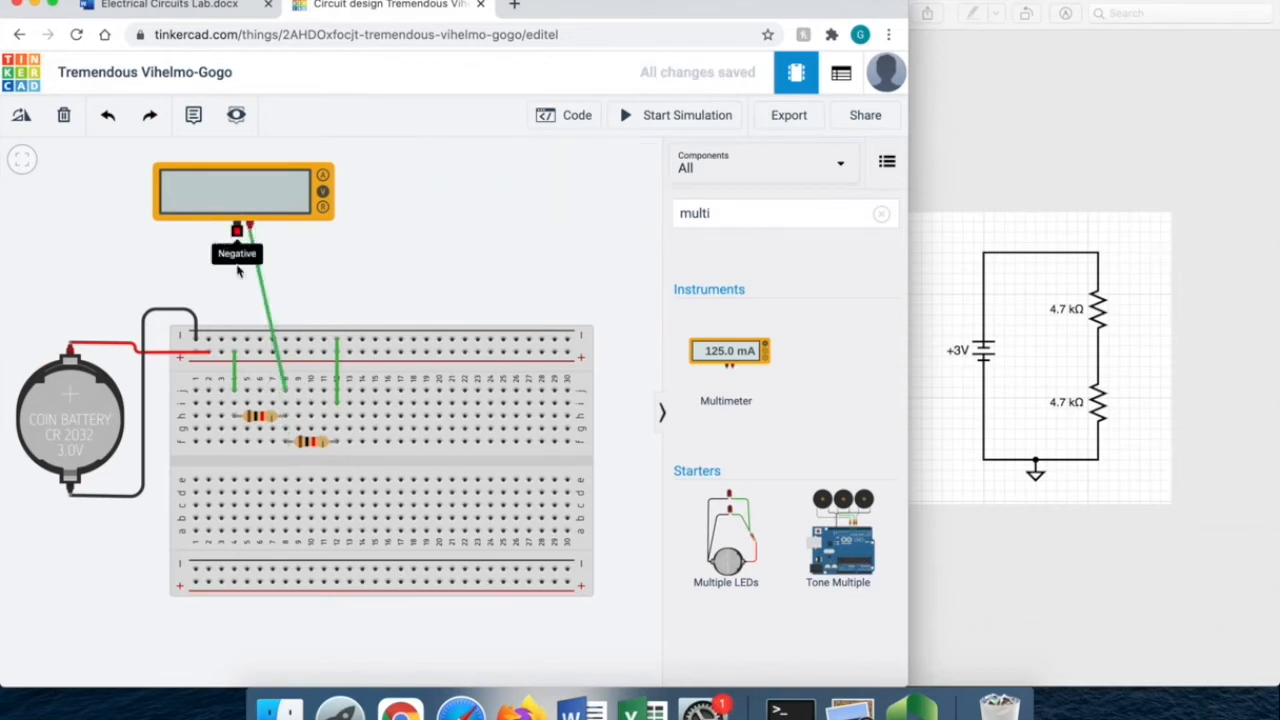
pyautogui.click(305, 308)
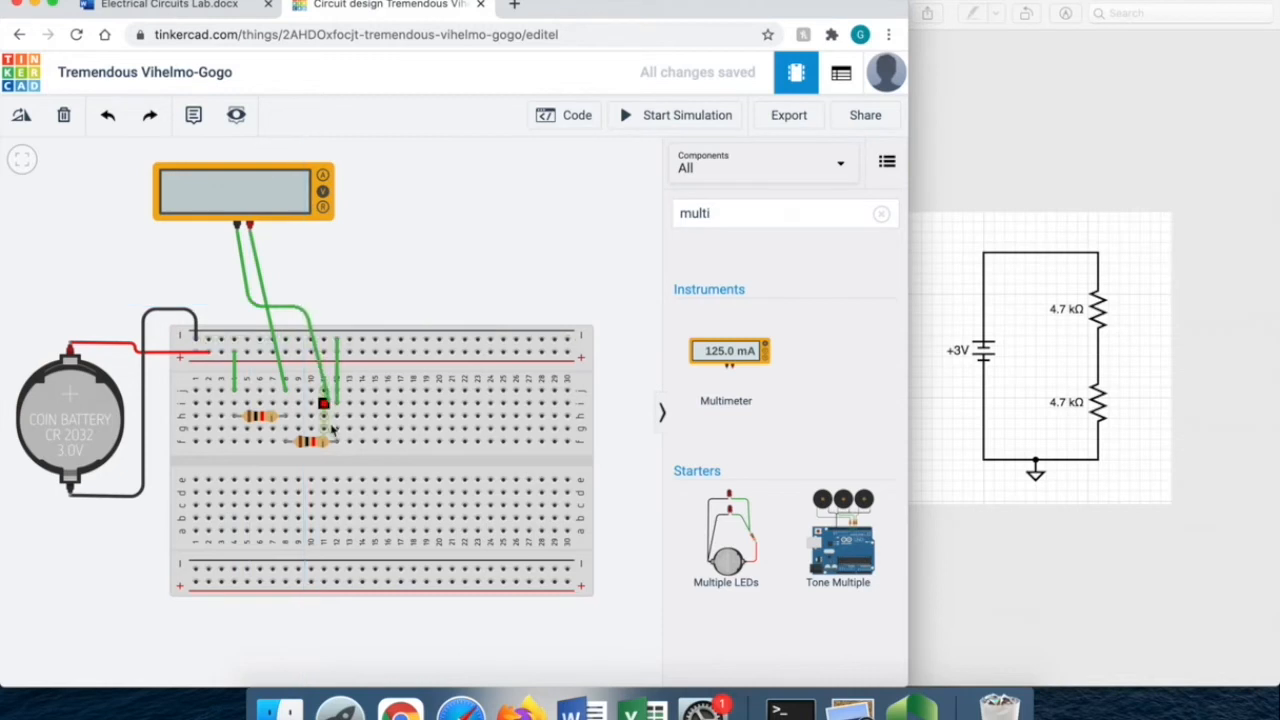
pyautogui.click(337, 430)
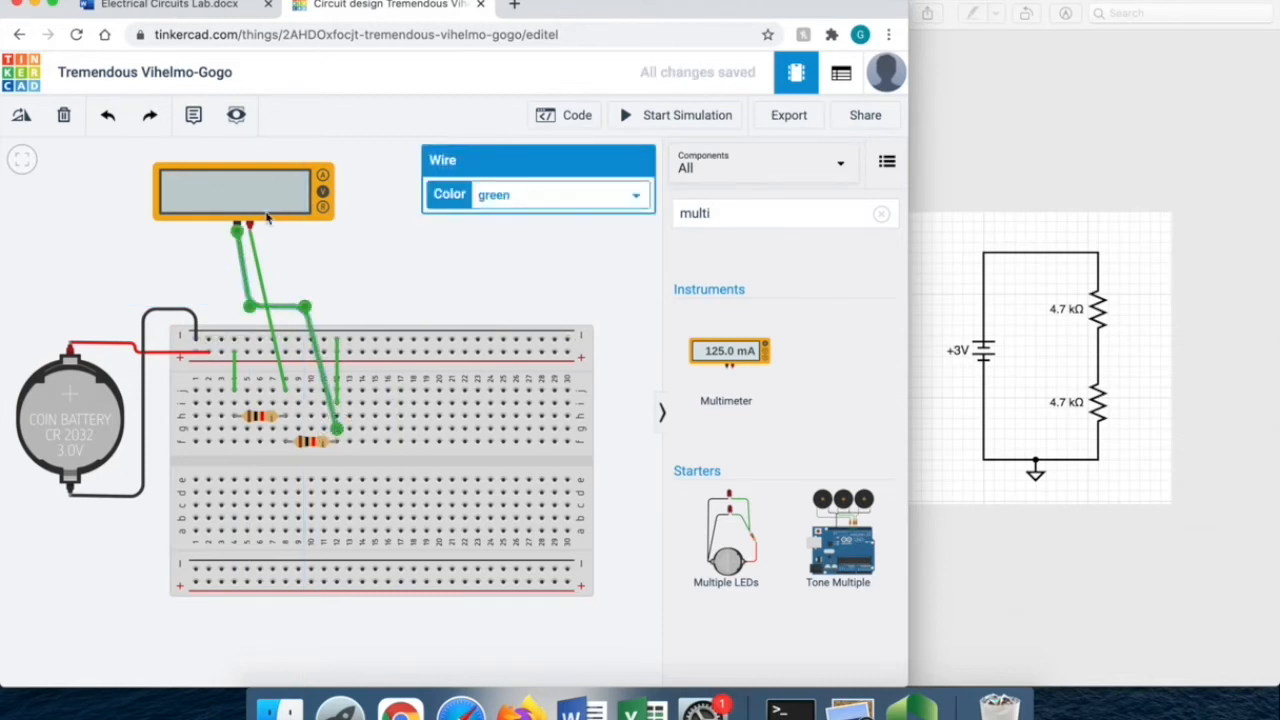
pyautogui.click(332, 261)
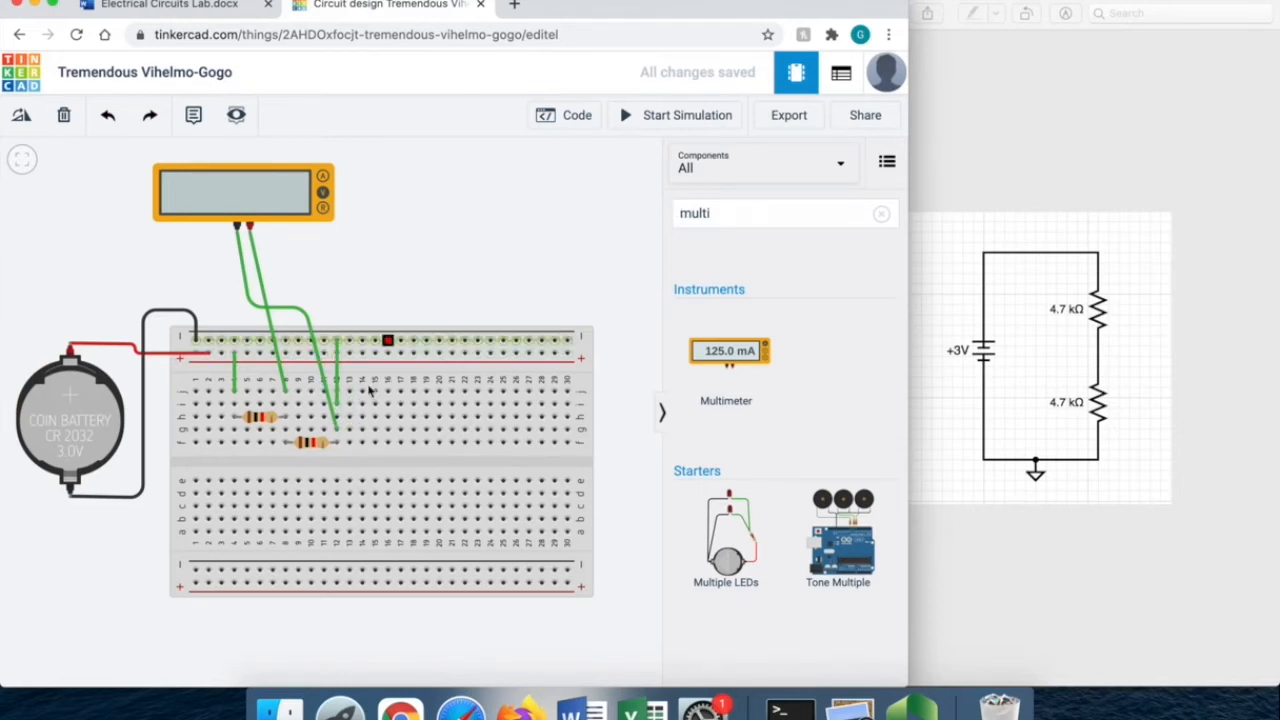
pyautogui.click(263, 423)
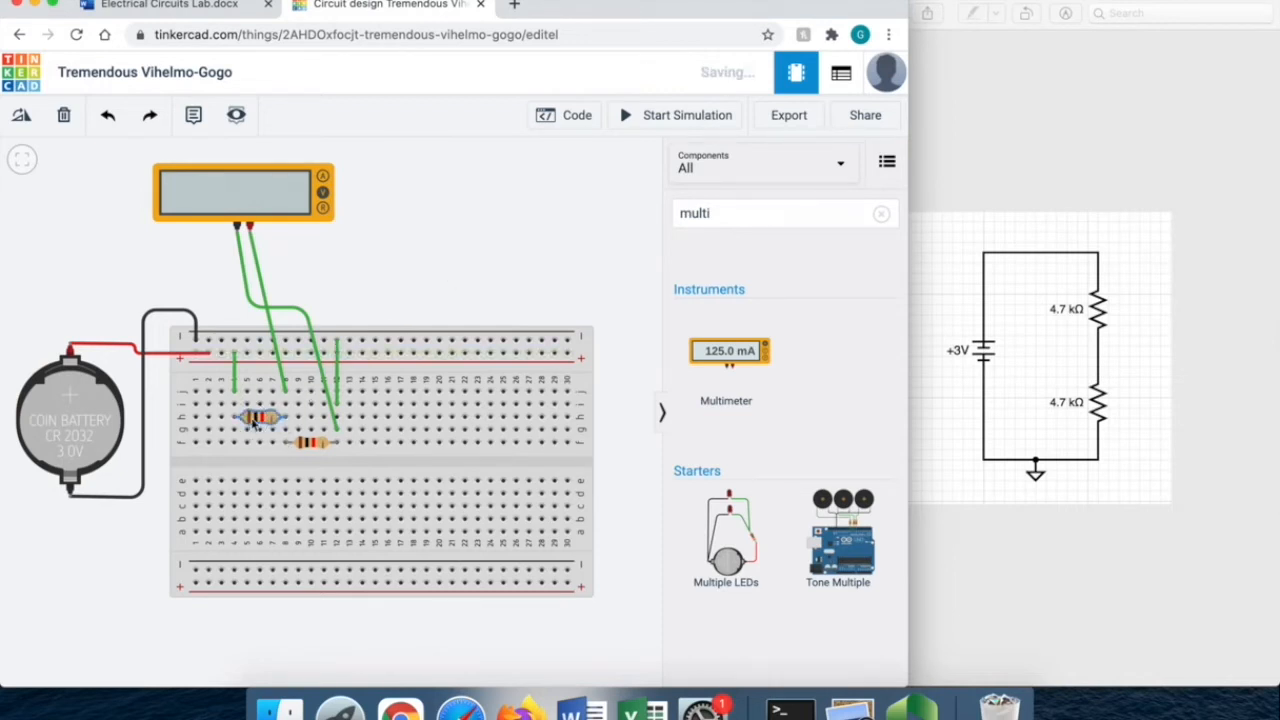
pyautogui.scroll(-5, 477, 269)
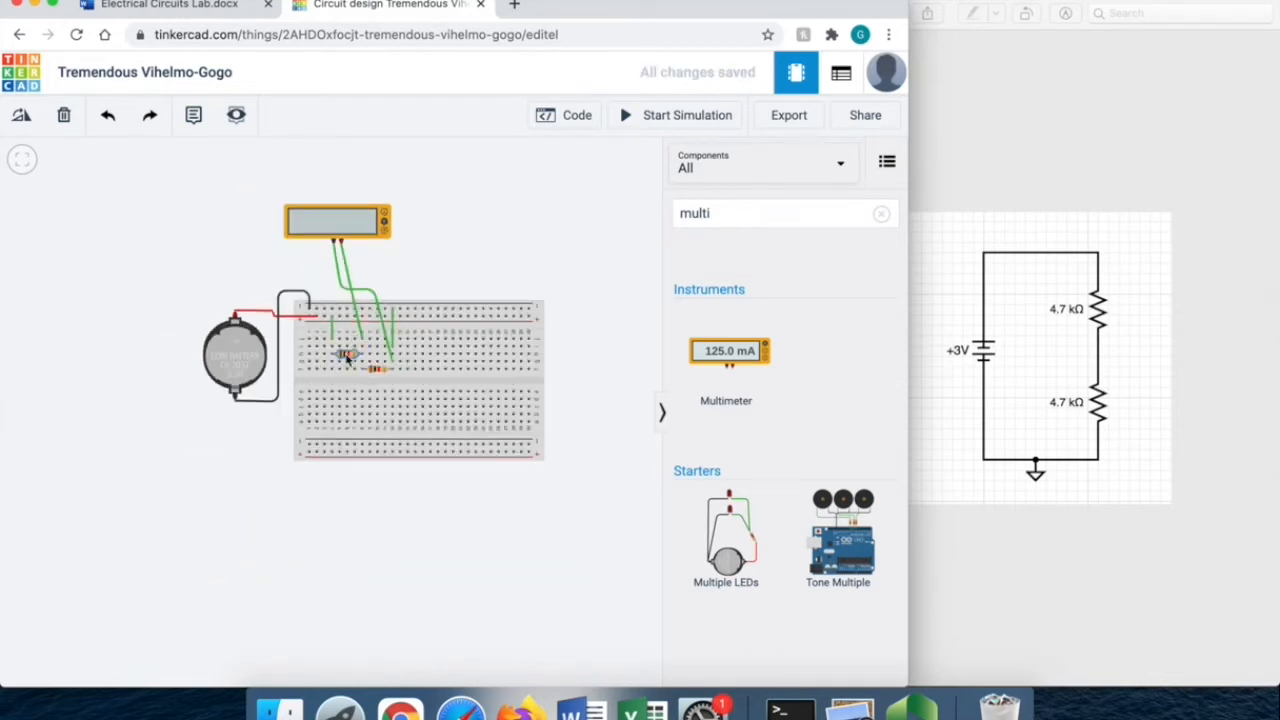
pyautogui.click(347, 353)
pyautogui.click(570, 189)
pyautogui.scroll(4, 345, 358)
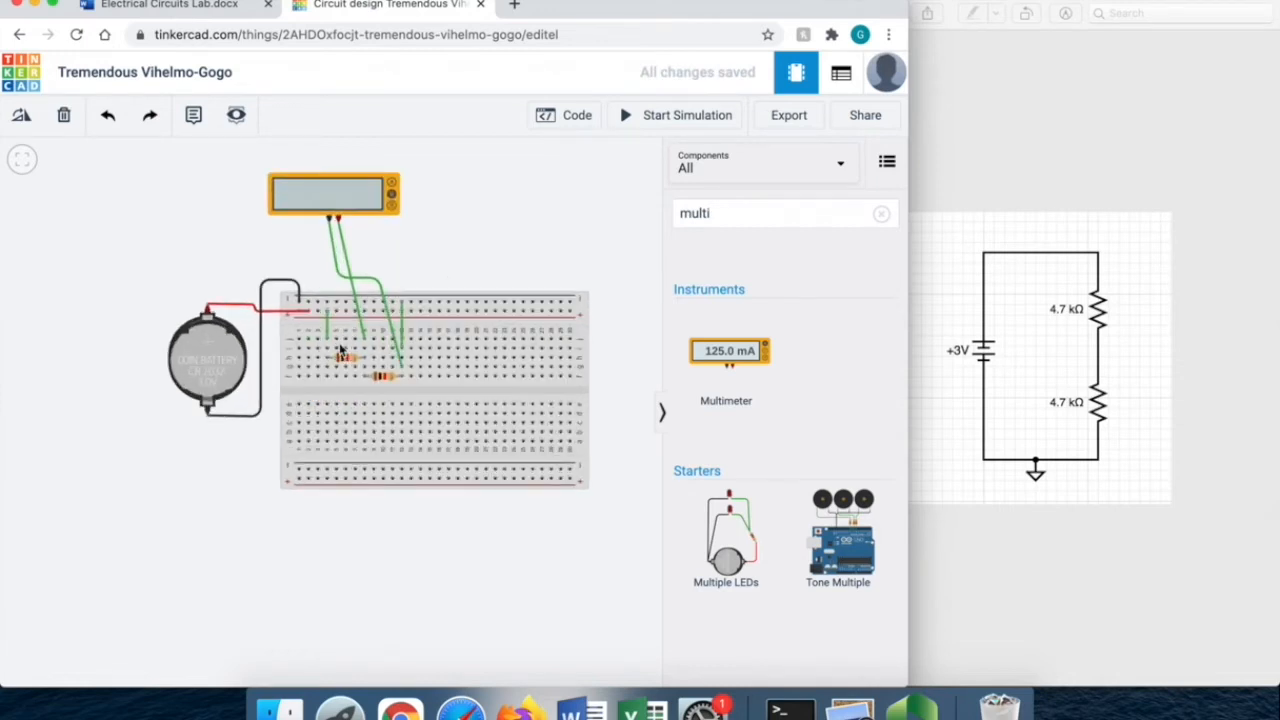
pyautogui.scroll(3, 352, 362)
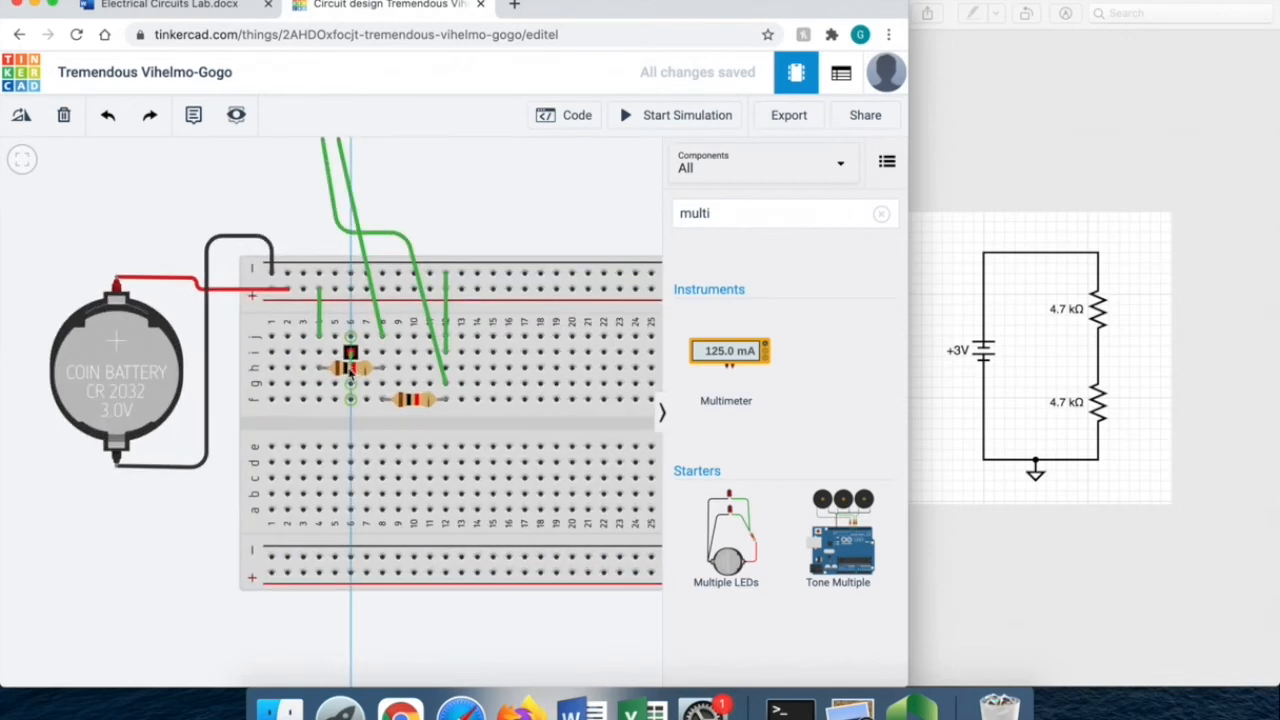
pyautogui.moveTo(349, 373); pyautogui.dragTo(354, 372)
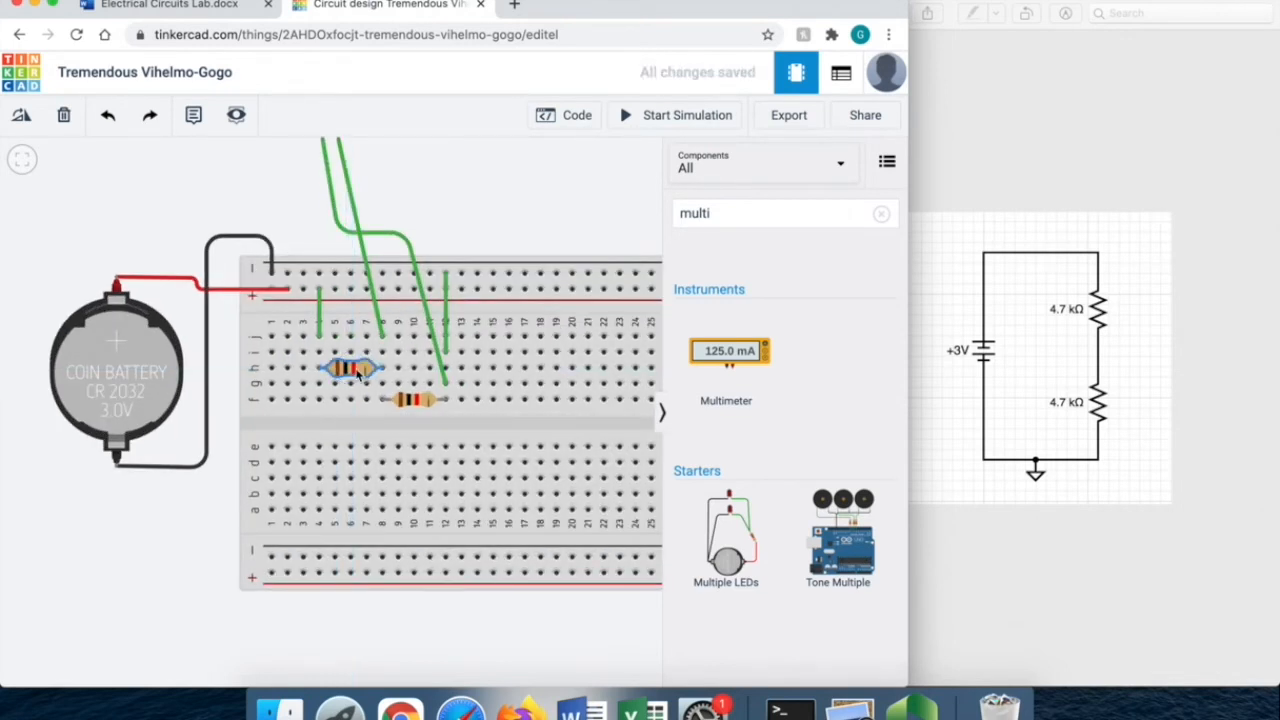
pyautogui.click(682, 117)
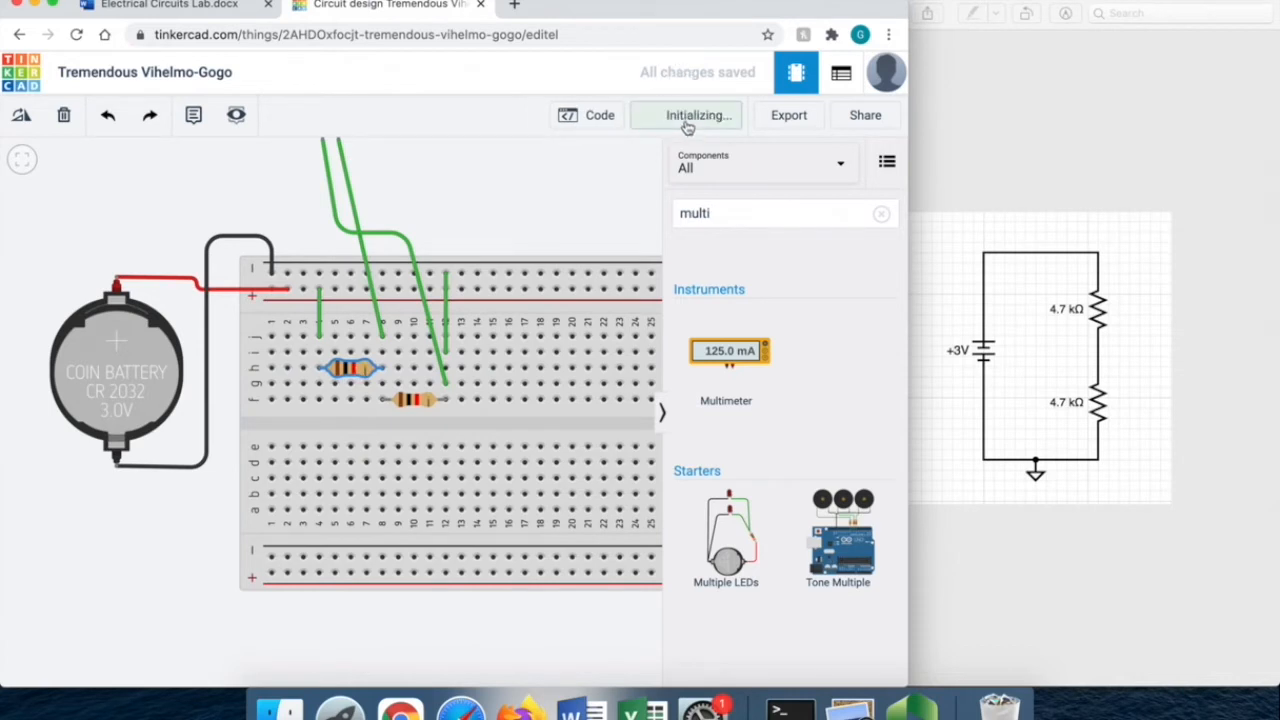
pyautogui.click(686, 117)
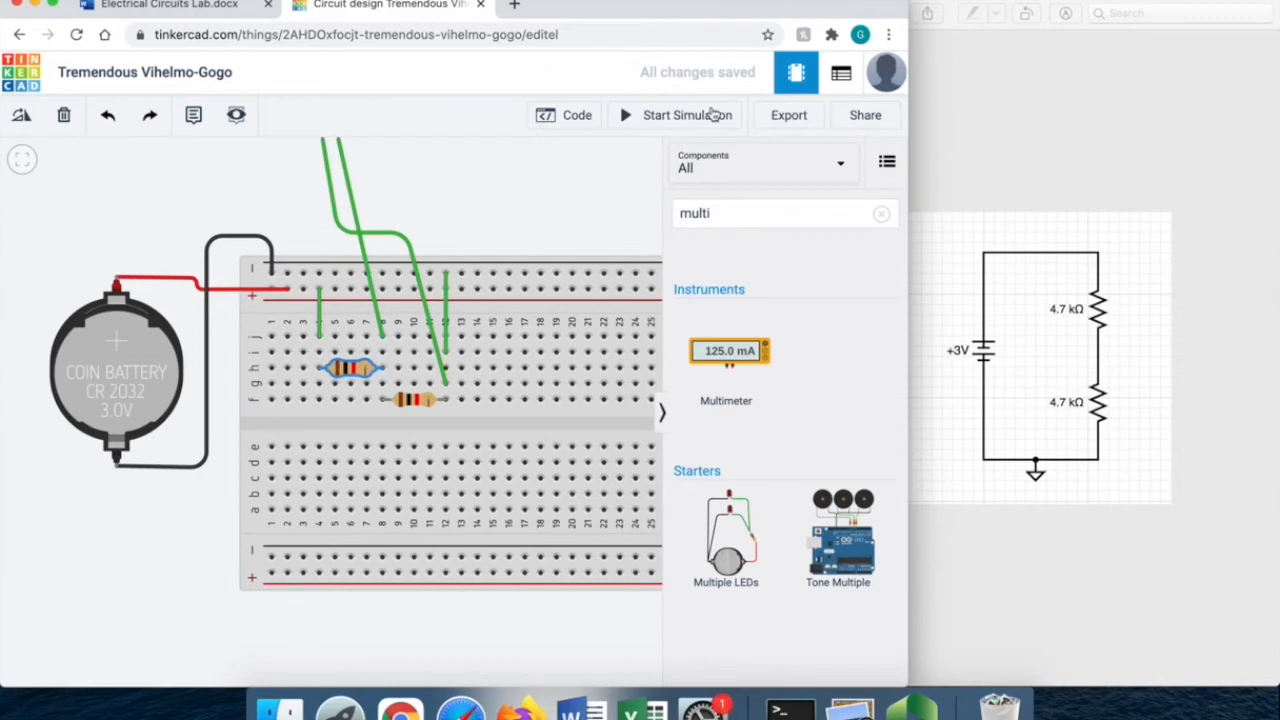
# Set the resistance of the resistor in row h to 4.7 kΩ
pyautogui.click(570, 257)
pyautogui.scroll(5, 563, 315)
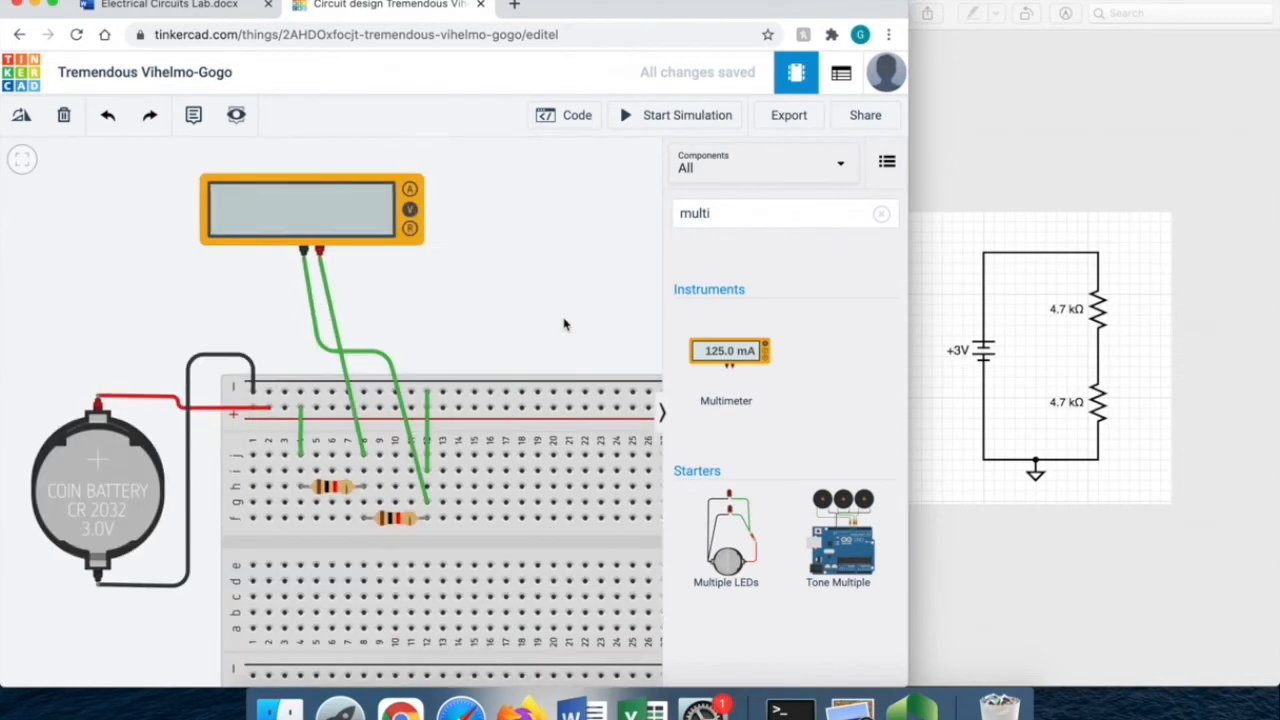
pyautogui.click(335, 510)
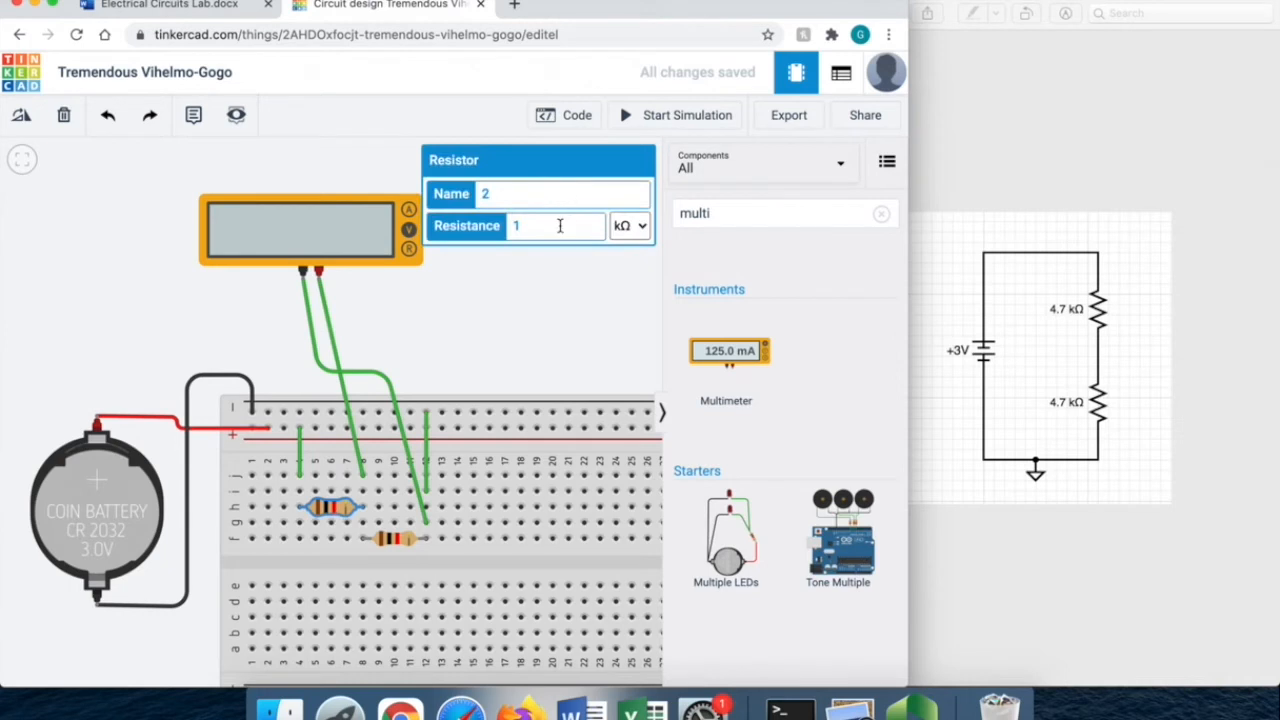
pyautogui.write('4.7')
pyautogui.click(313, 517)
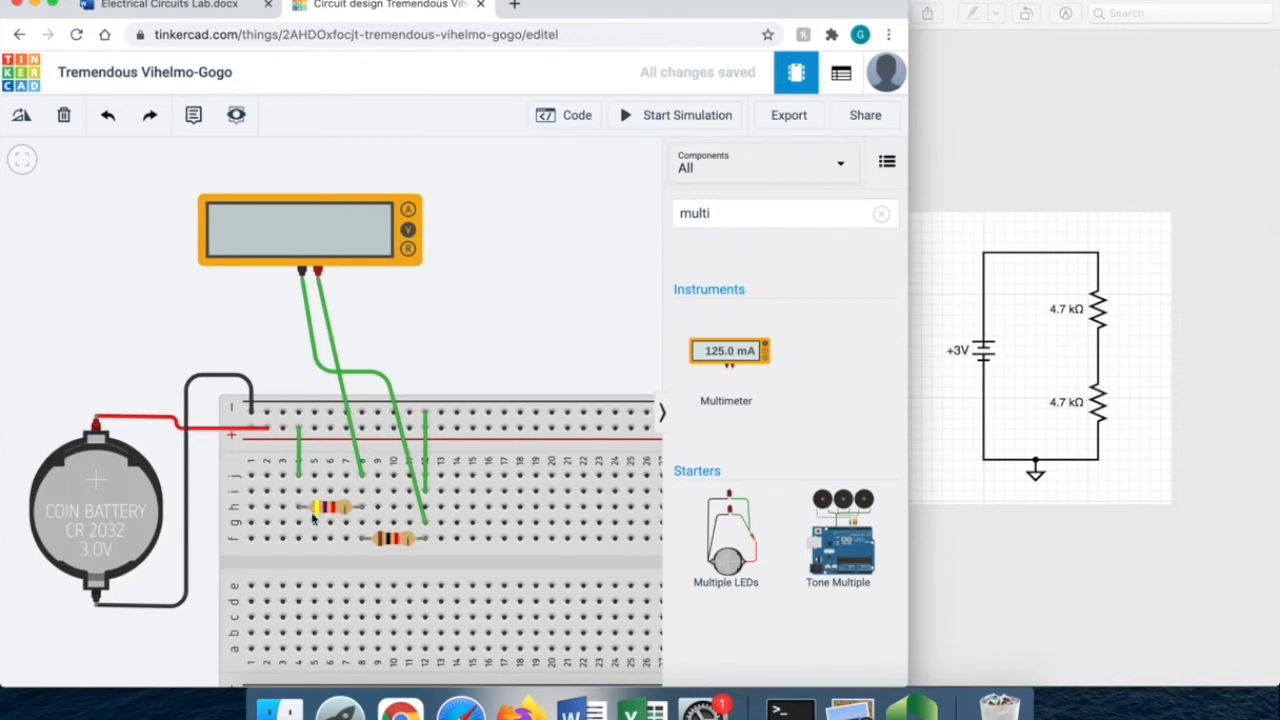
# Set the resistance of the resistor in row f to 4.7 kΩ
pyautogui.click(390, 538)
pyautogui.click(393, 538)
pyautogui.scroll(-5, 522, 341)
pyautogui.click(442, 456)
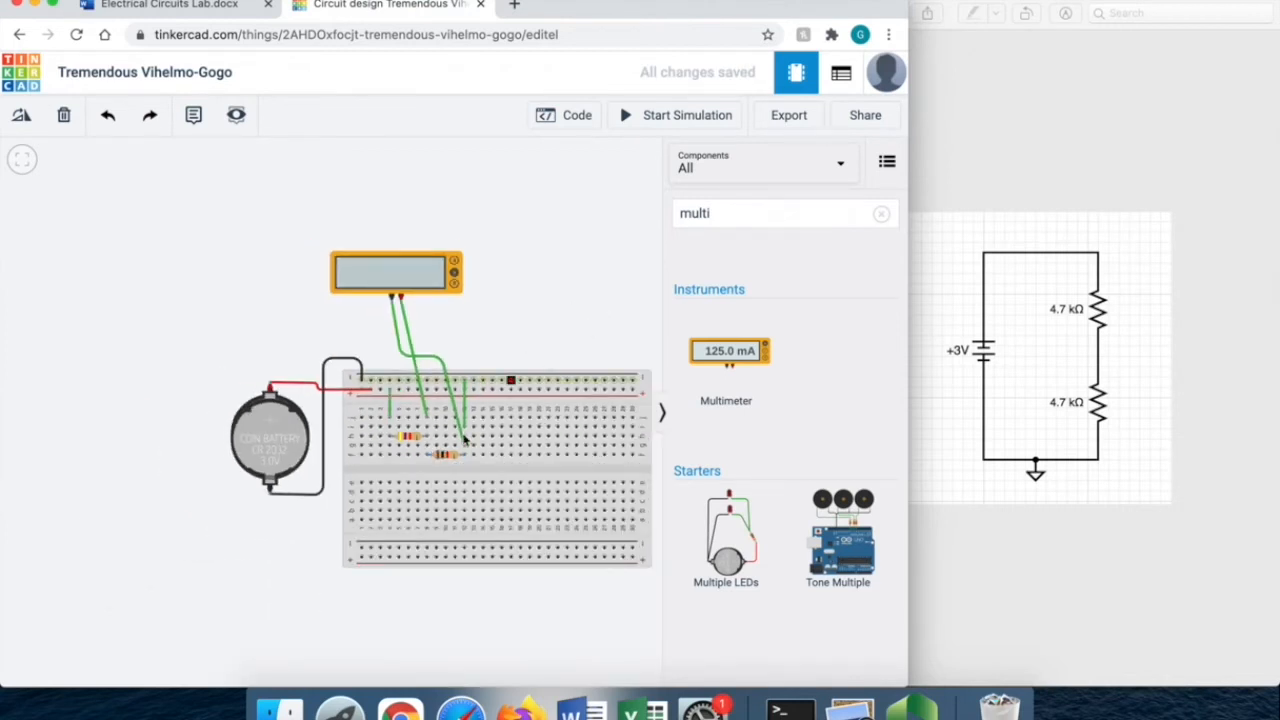
pyautogui.click(447, 455)
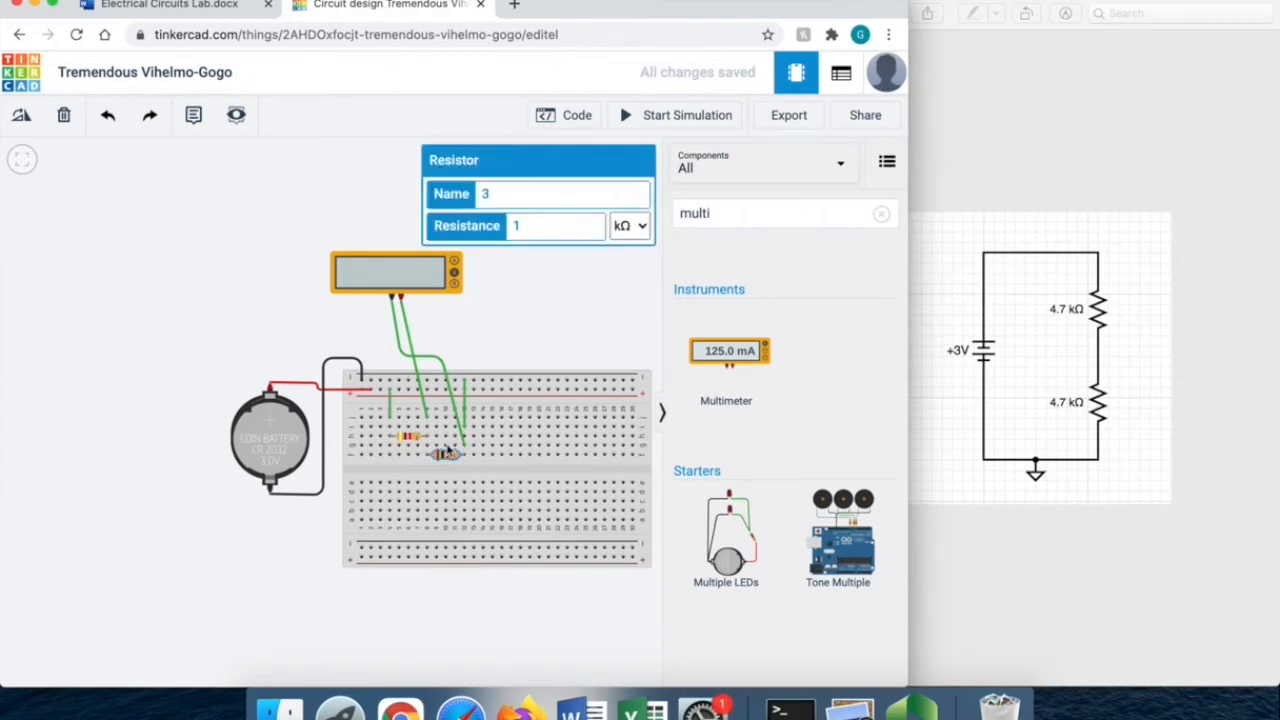
pyautogui.click(535, 225)
pyautogui.press('BackSpace')
pyautogui.write('4.7')
pyautogui.click(580, 284)
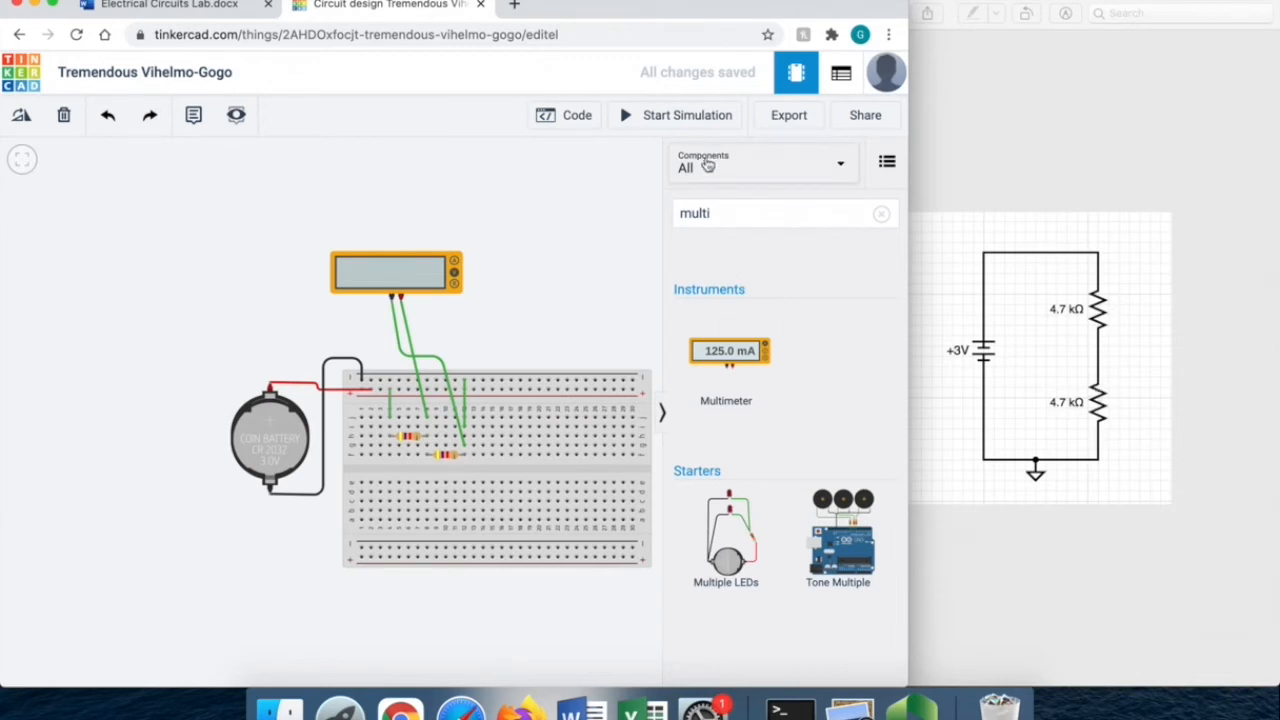
# Run the simulation to measure the voltage across the row f resistor, and stop it
pyautogui.click(685, 118)
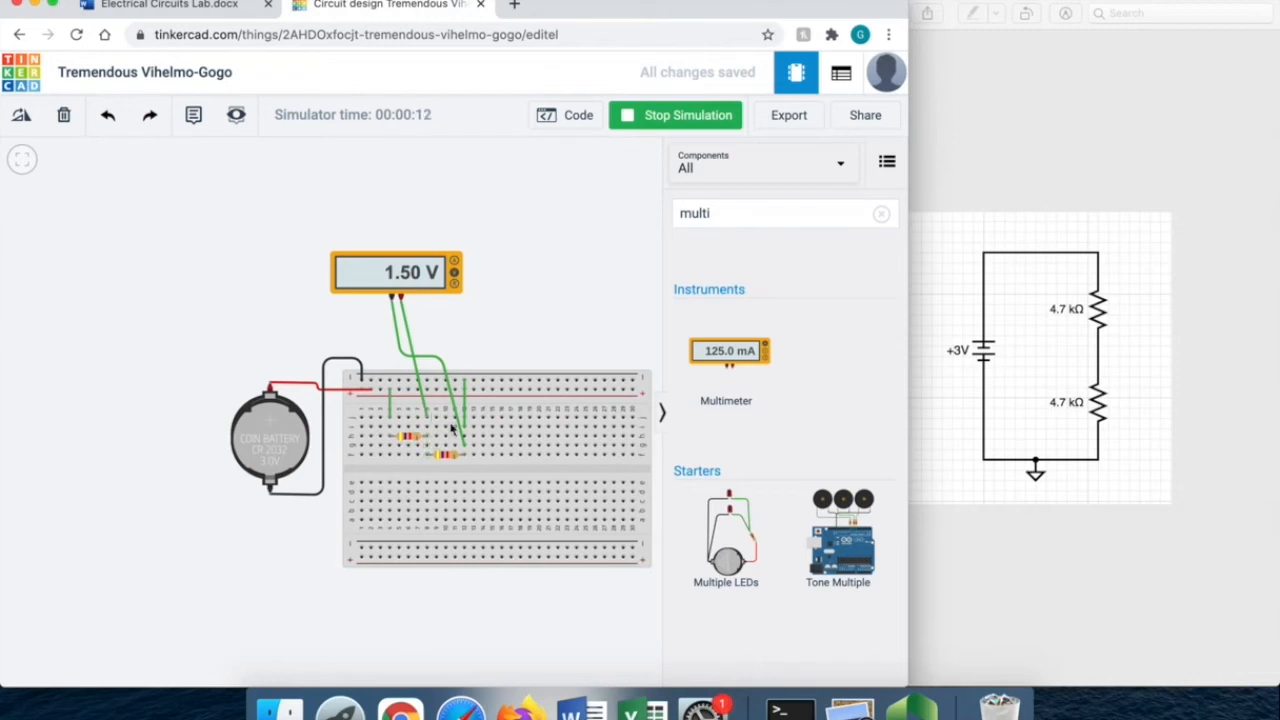
pyautogui.click(648, 120)
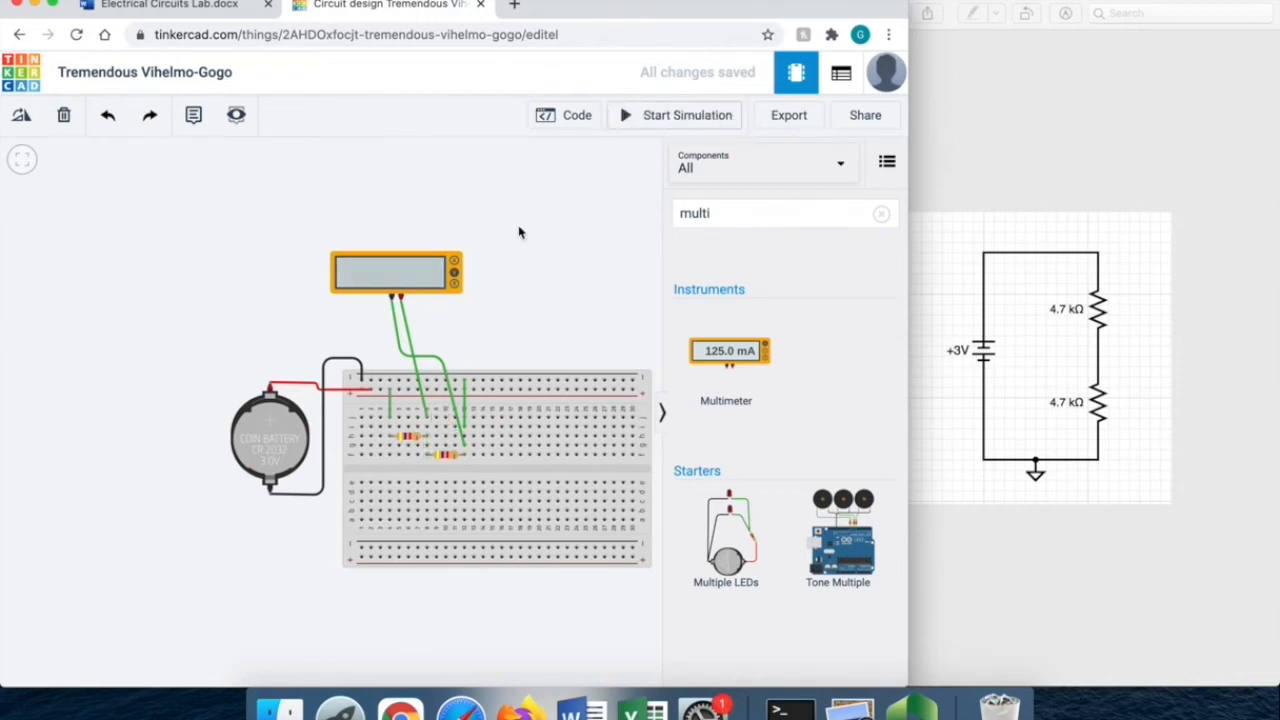
# Move the multimeter's positive lead to row i of column 4 and simulate briefly to measure the voltage across both resistors
pyautogui.click(428, 416)
pyautogui.moveTo(428, 416); pyautogui.dragTo(389, 427)
pyautogui.click(524, 332)
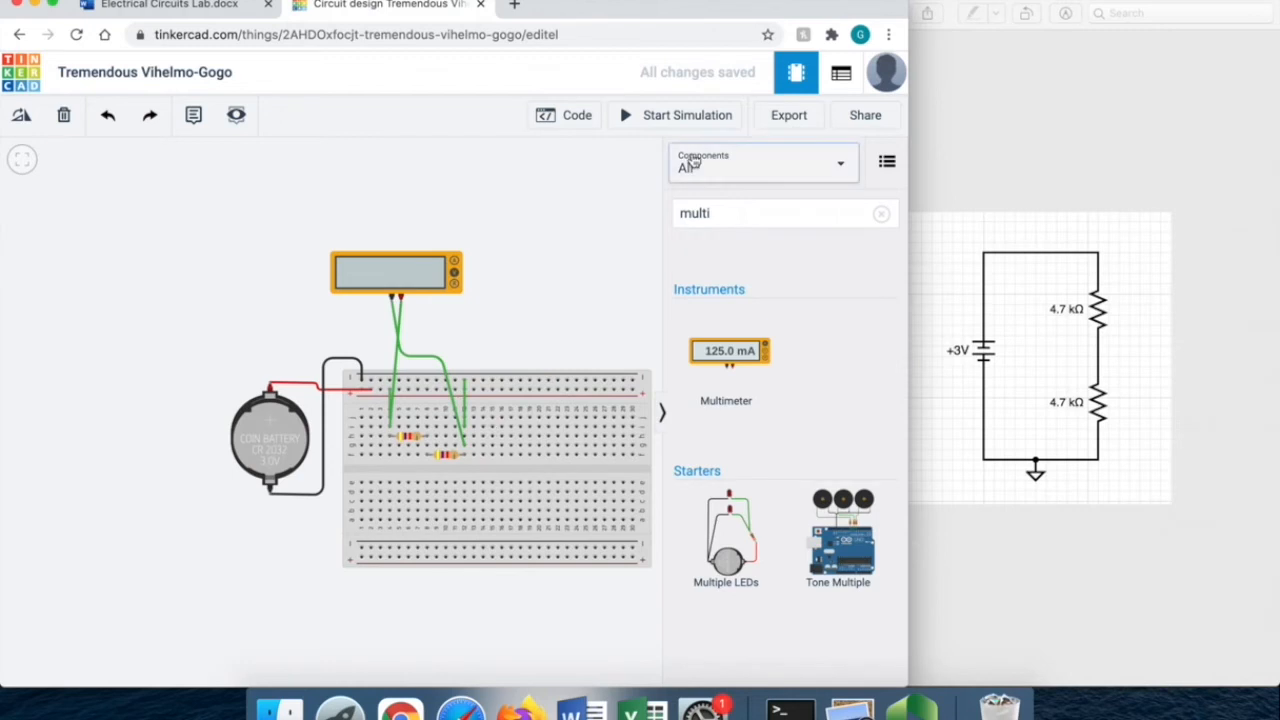
pyautogui.click(680, 126)
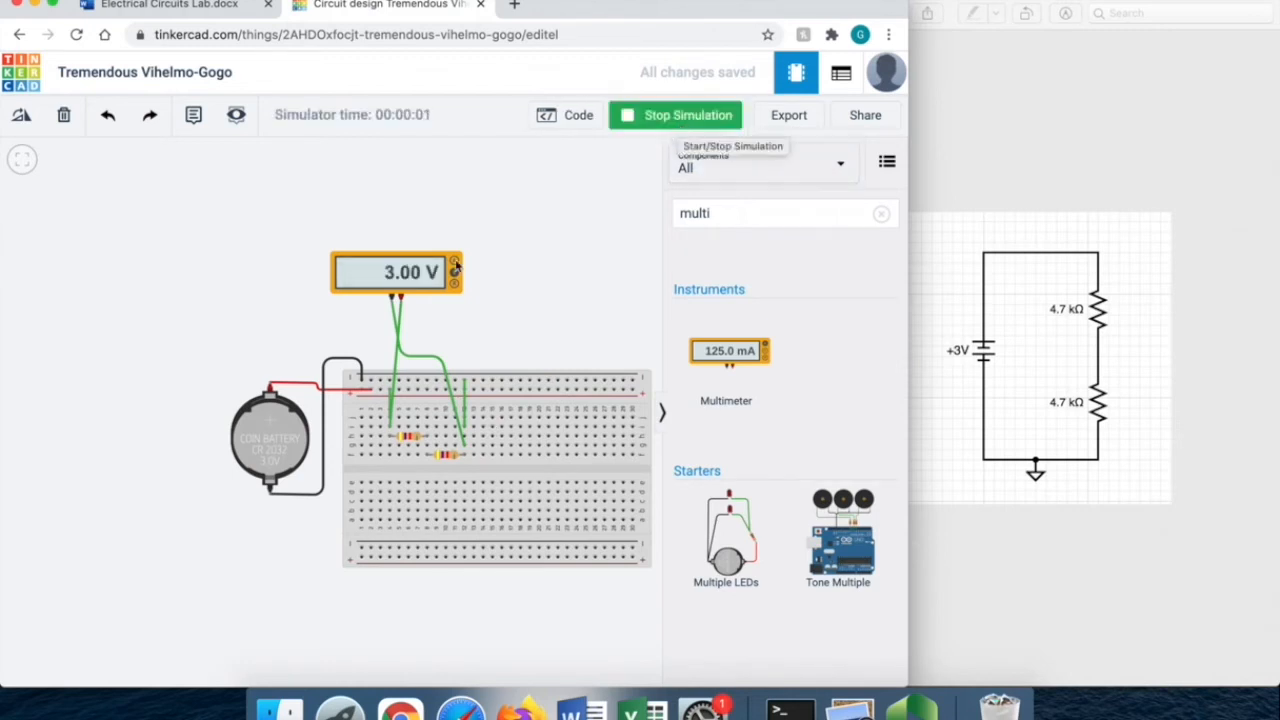
pyautogui.click(693, 112)
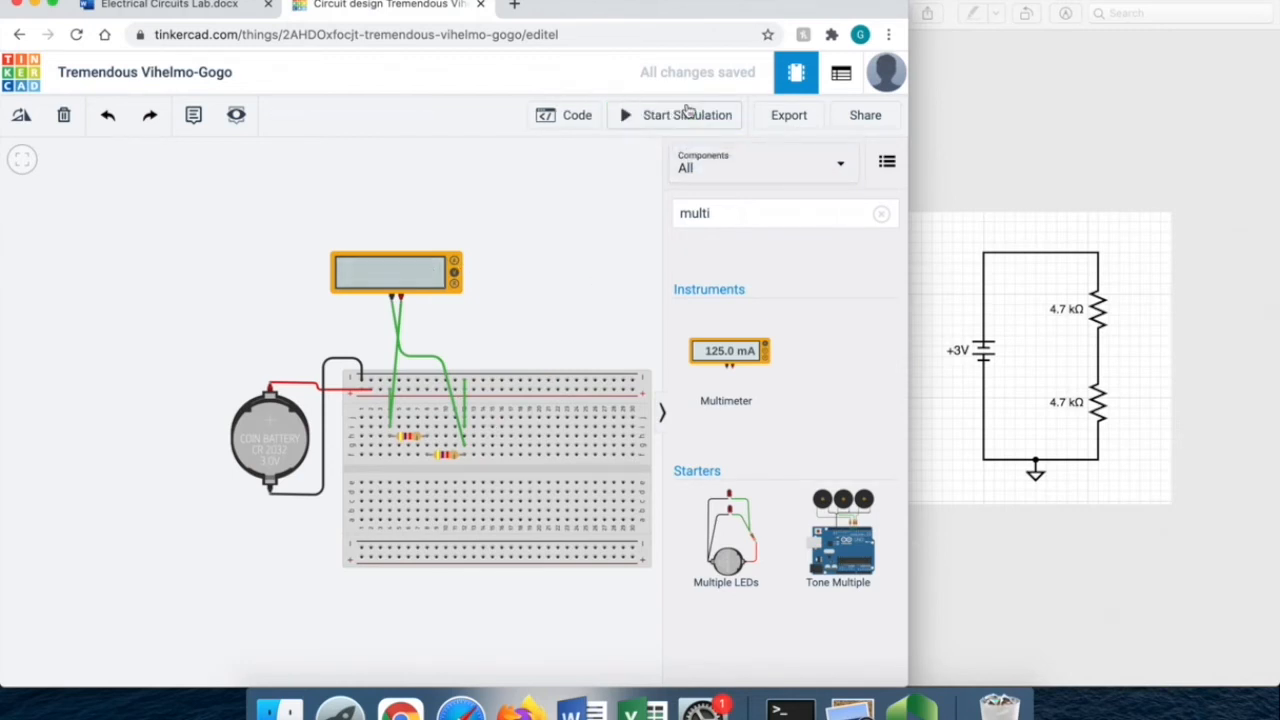
# Run the simulation, switch the multimeter to amperage mode to take a current reading, and stop the simulation
pyautogui.click(518, 328)
pyautogui.moveTo(518, 328); pyautogui.dragTo(526, 271)
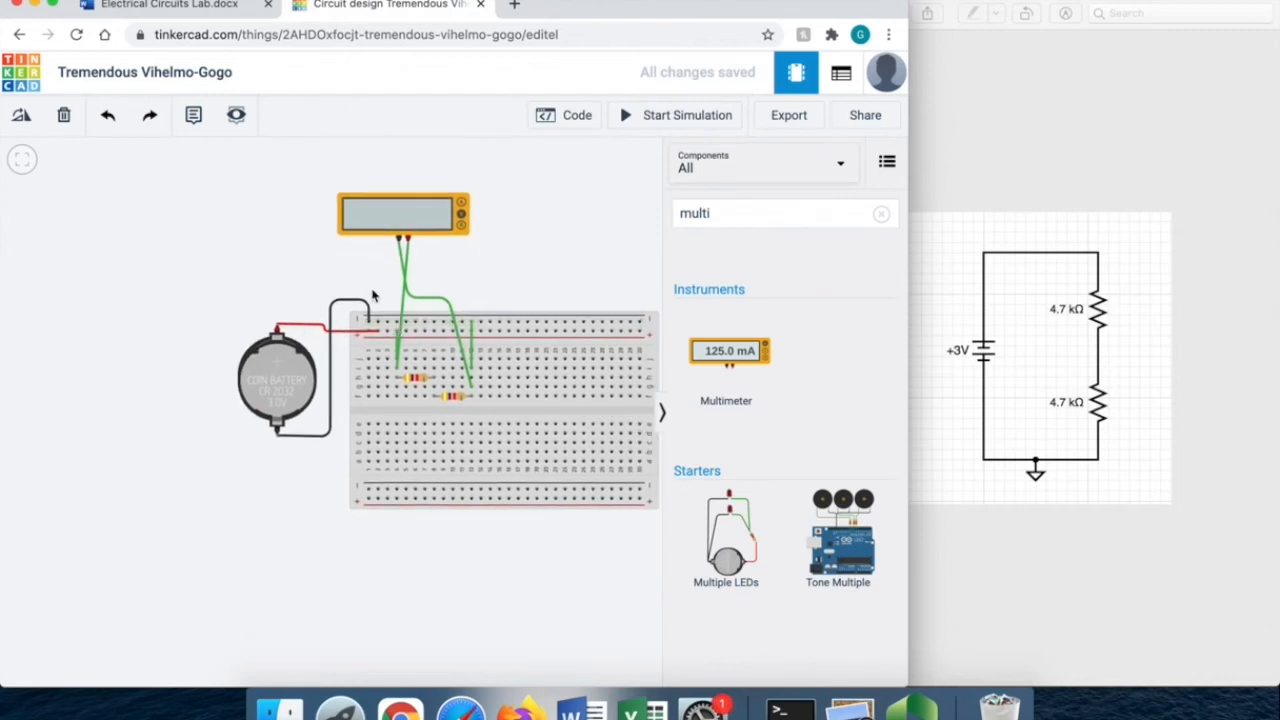
pyautogui.scroll(3, 372, 296)
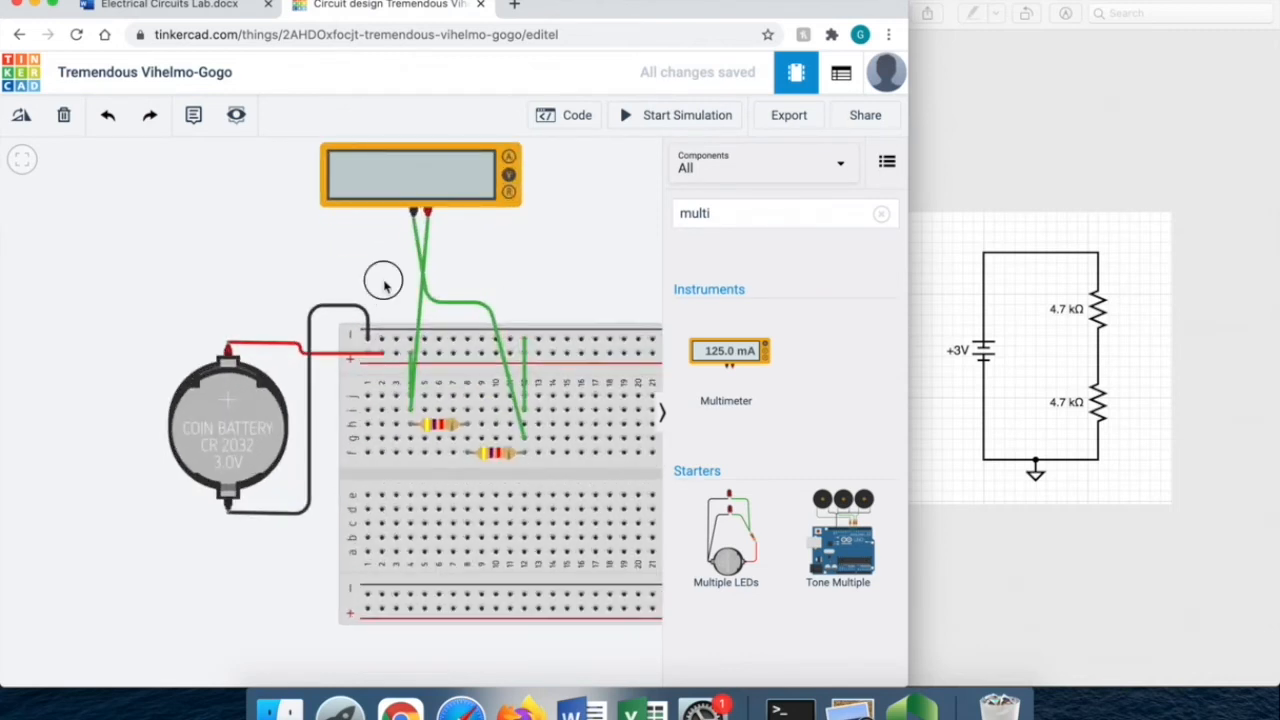
pyautogui.moveTo(360, 304); pyautogui.dragTo(335, 324)
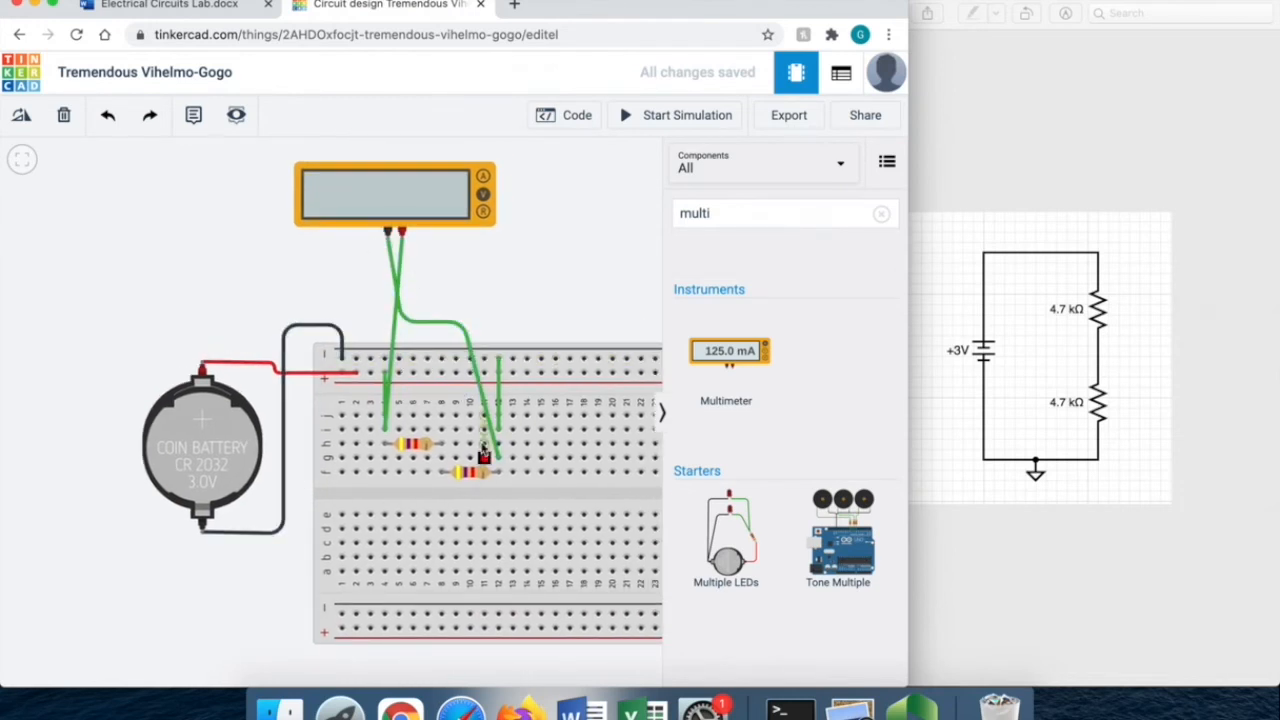
pyautogui.click(471, 175)
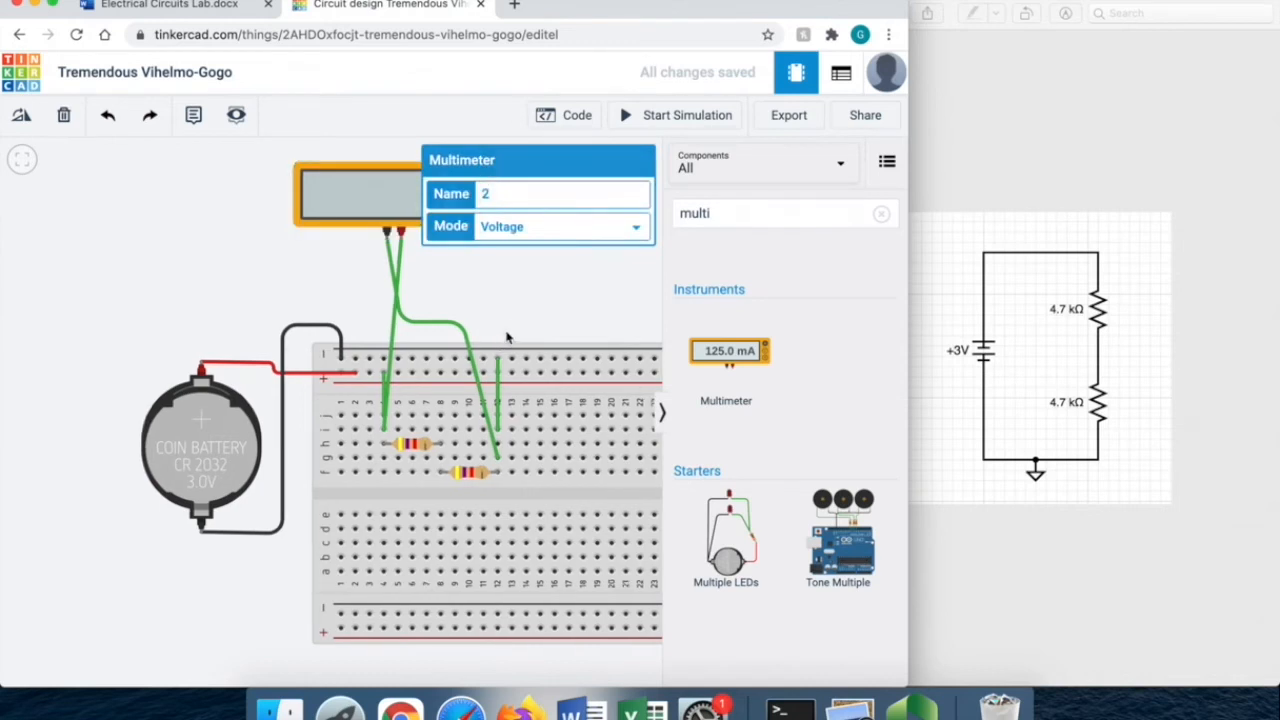
pyautogui.click(537, 322)
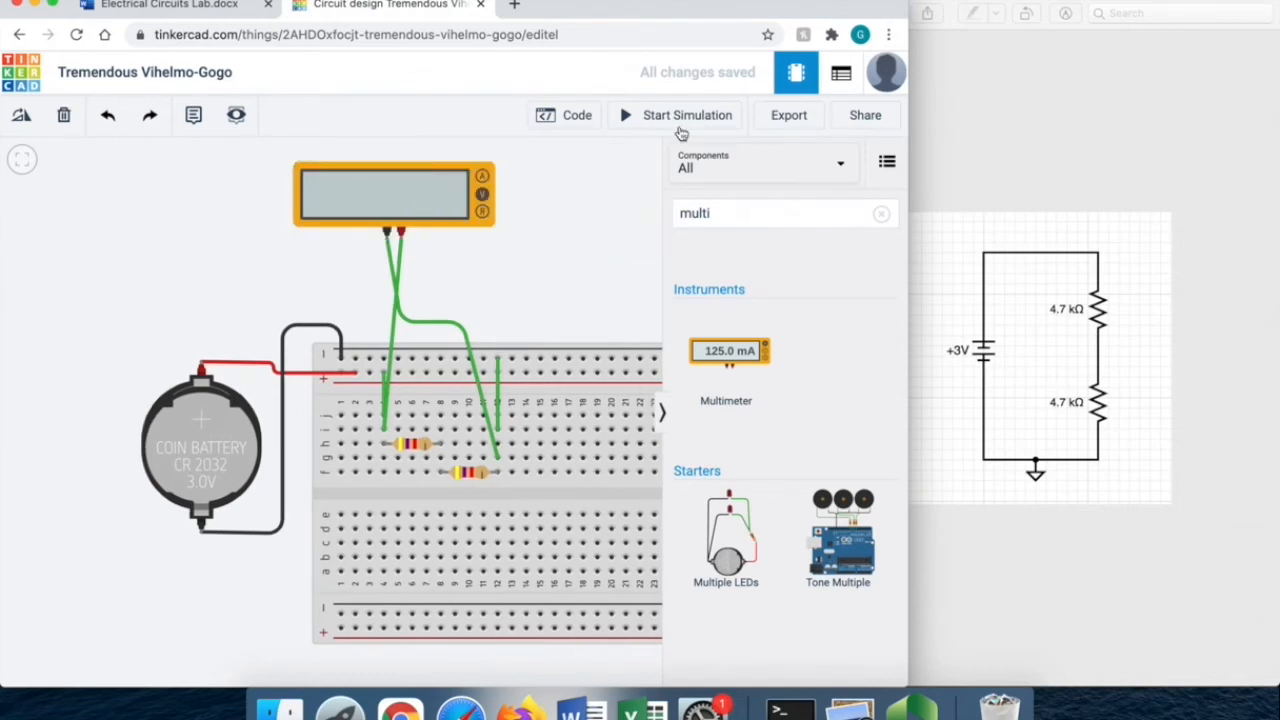
pyautogui.click(627, 120)
pyautogui.click(483, 176)
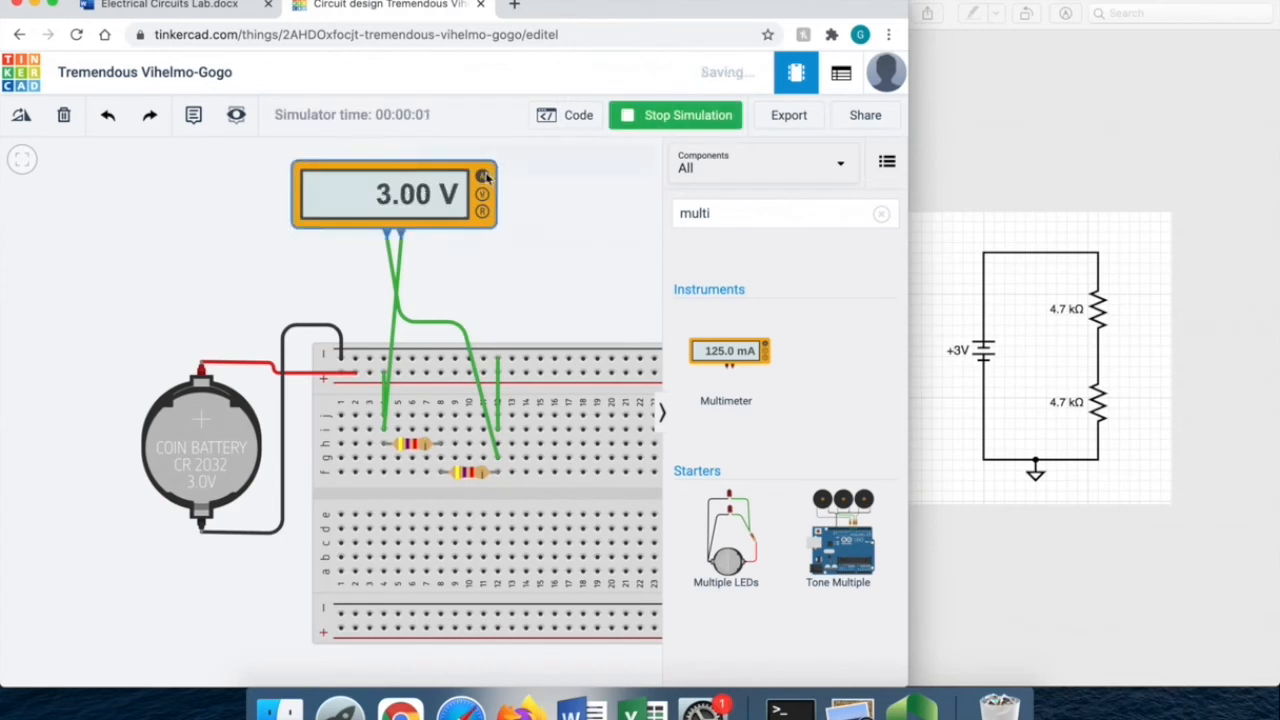
pyautogui.click(588, 317)
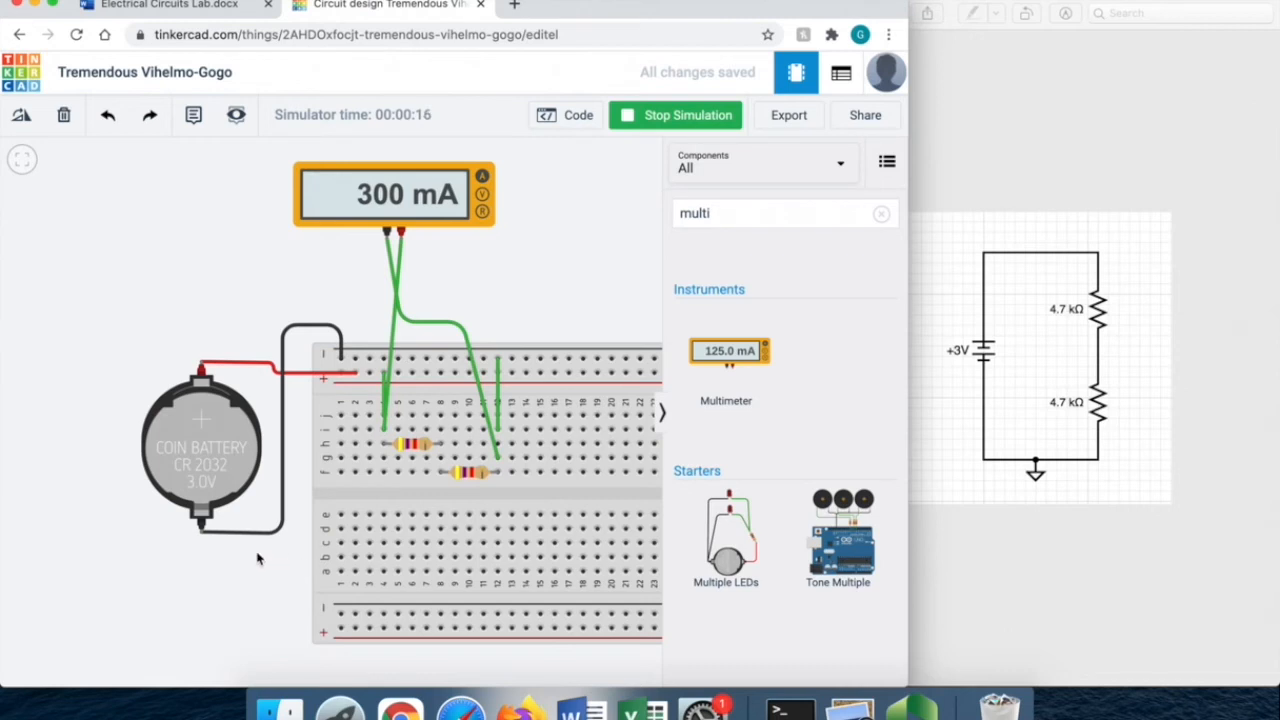
pyautogui.click(677, 118)
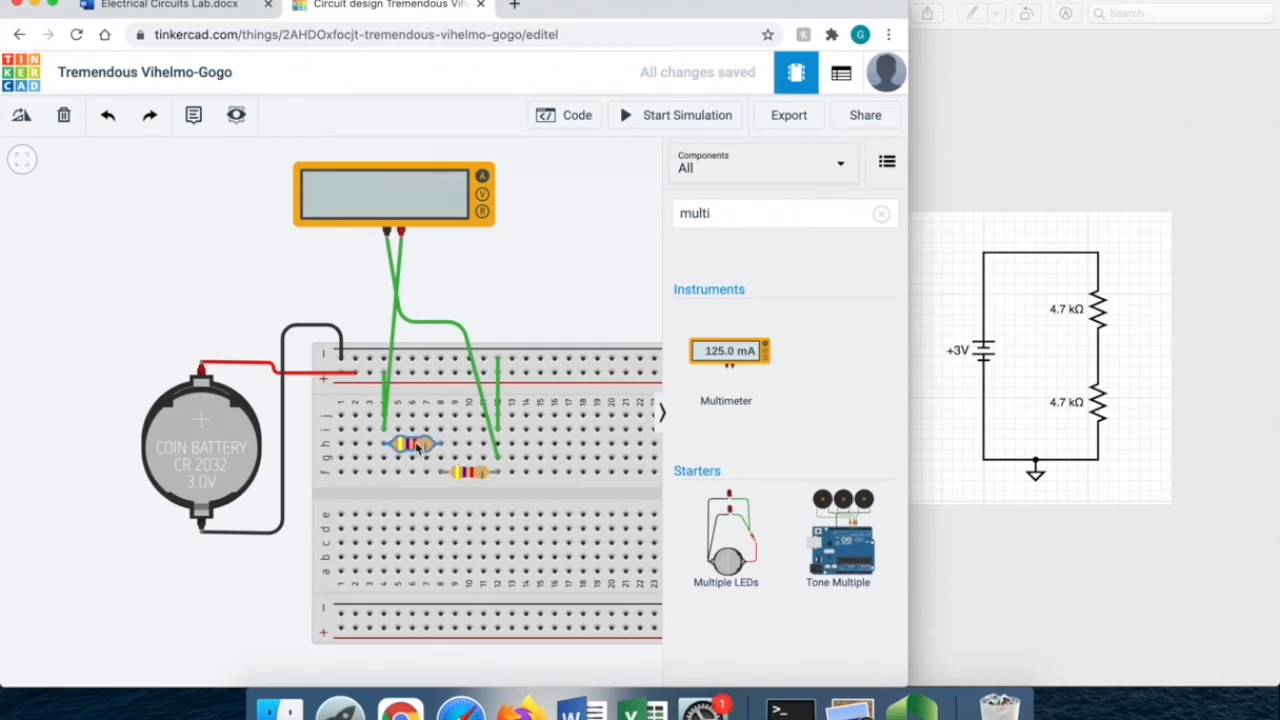
# Shift the row h resistor to span columns 3 to 7, and move the positive rail jumper and the multimeter's positive lead to column 3
pyautogui.moveTo(418, 447); pyautogui.dragTo(394, 452)
pyautogui.moveTo(402, 451)
pyautogui.mouseDown()
pyautogui.moveTo(372, 451)
pyautogui.moveTo(408, 447)
pyautogui.mouseUp()
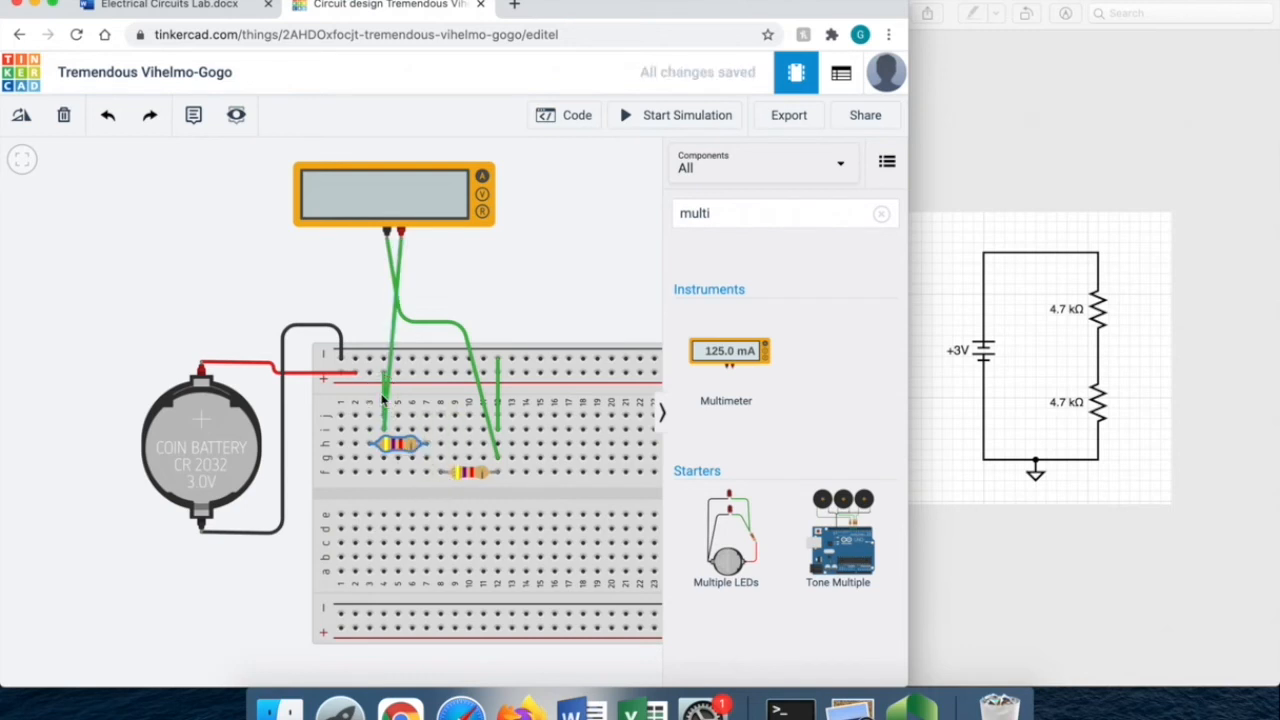
pyautogui.click(386, 438)
pyautogui.click(388, 398)
pyautogui.moveTo(388, 420); pyautogui.dragTo(369, 420)
pyautogui.click(385, 399)
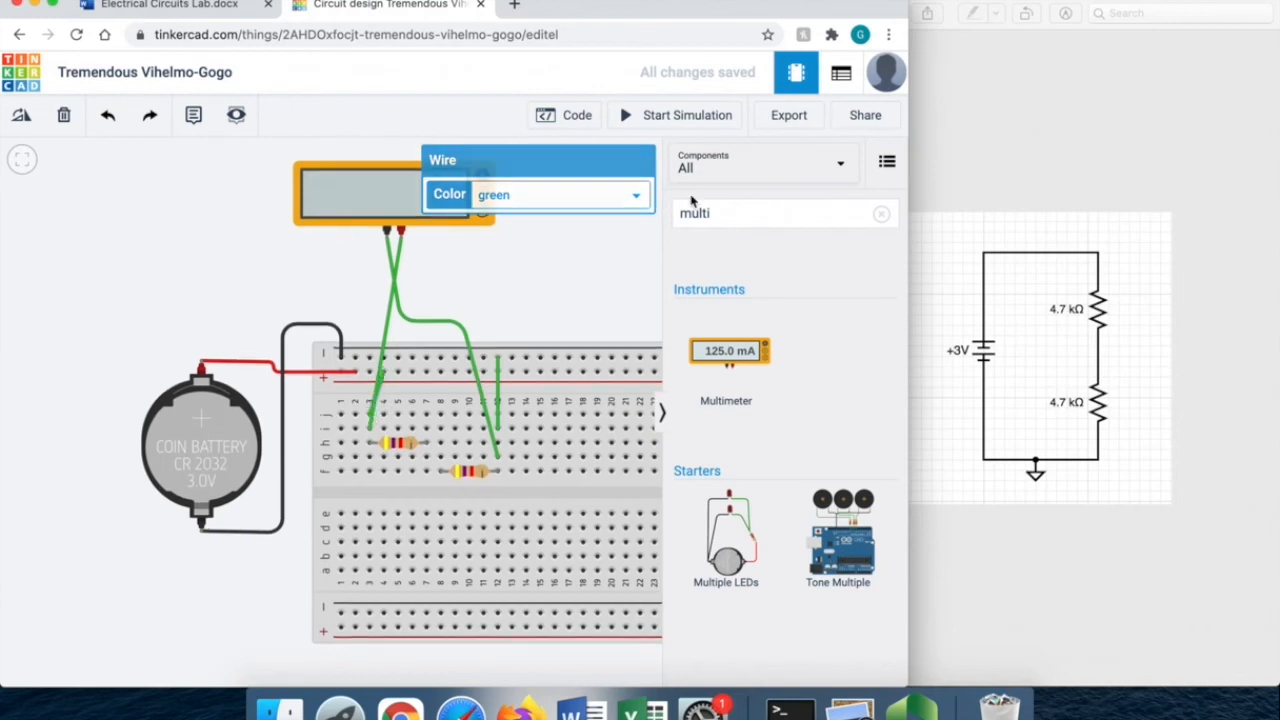
# Run the simulation briefly to take a current reading with the multimeter across the circuit, and stop it
pyautogui.click(678, 117)
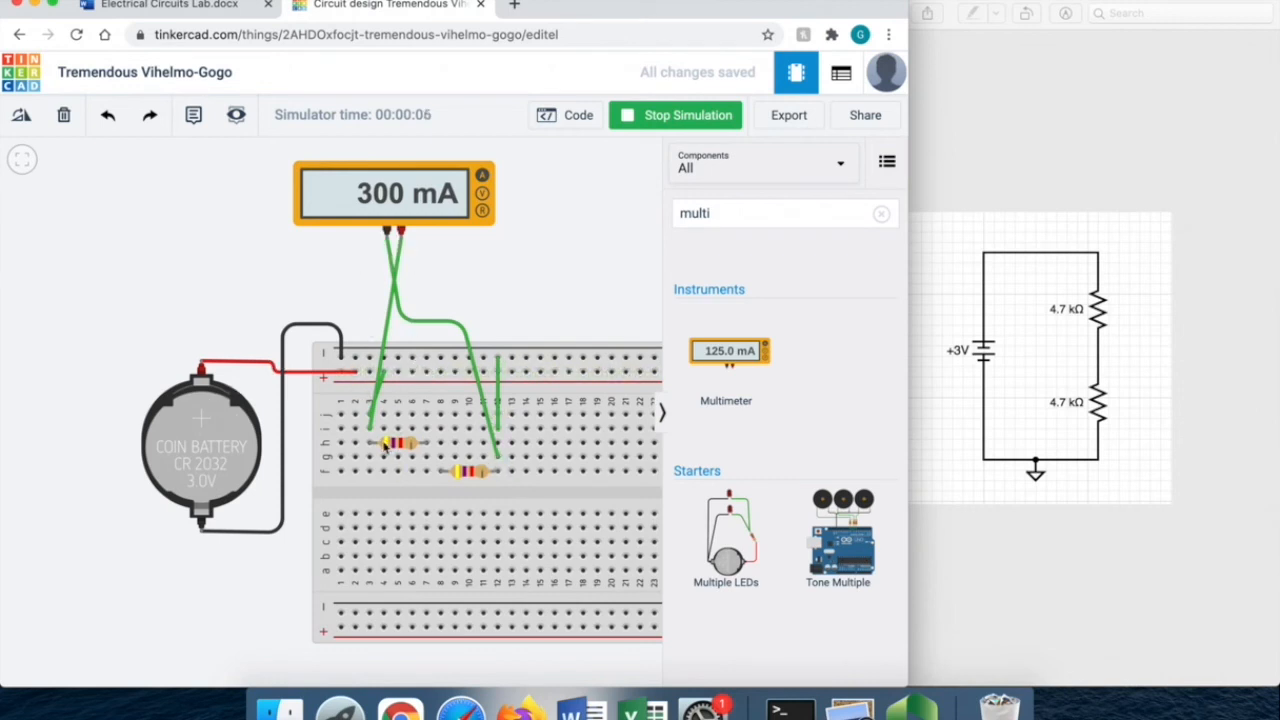
pyautogui.click(672, 115)
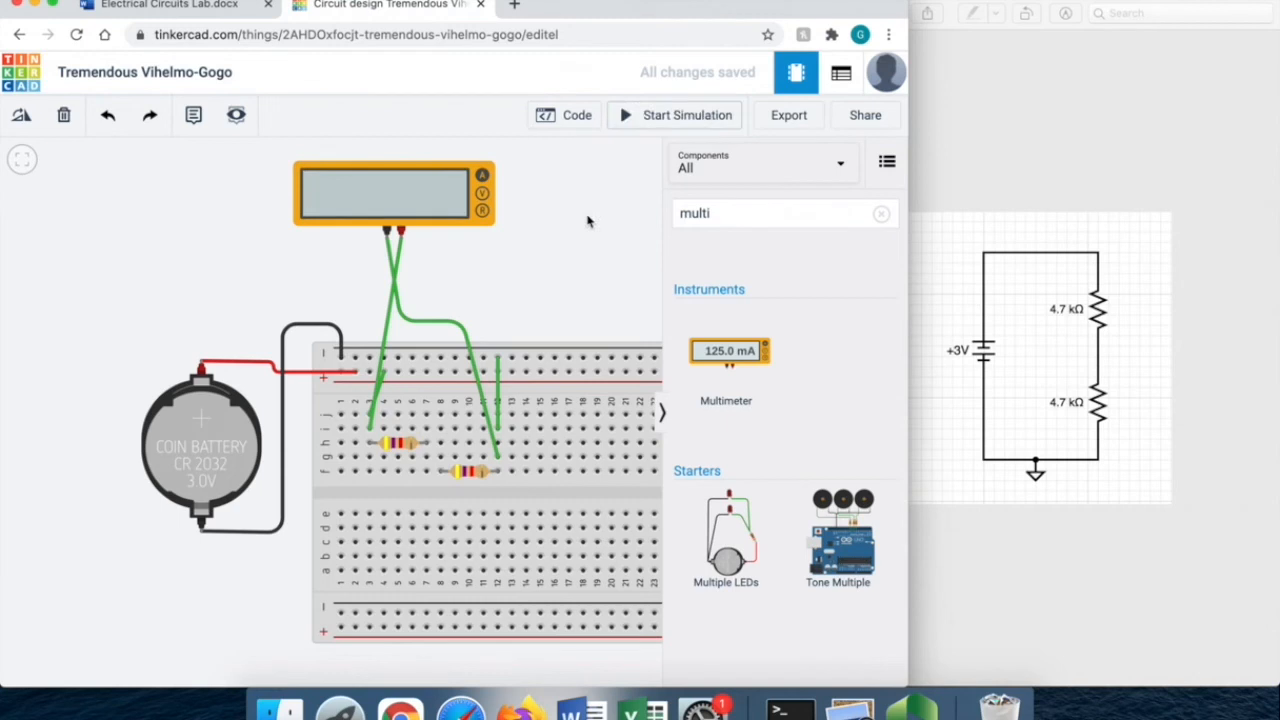
# Connect the multimeter in series between the resistors, with its positive lead in row i of column 7 and negative lead in row i of column 8
pyautogui.click(379, 350)
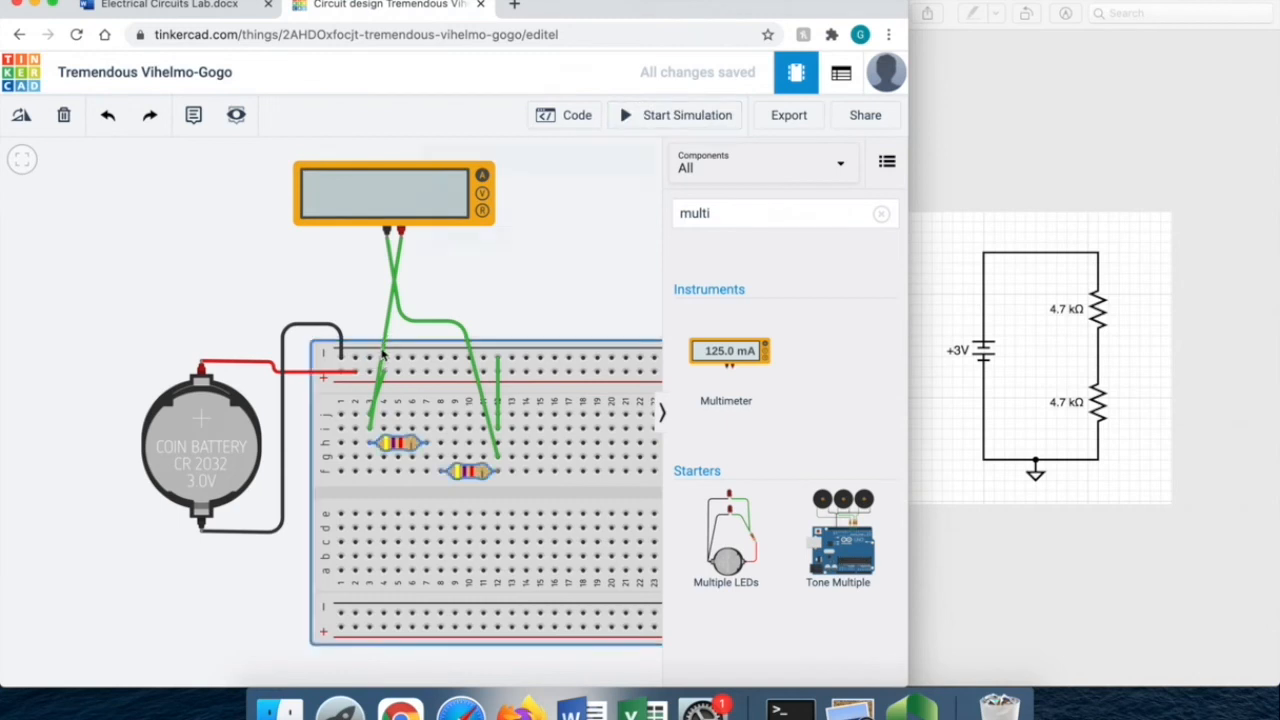
pyautogui.click(385, 333)
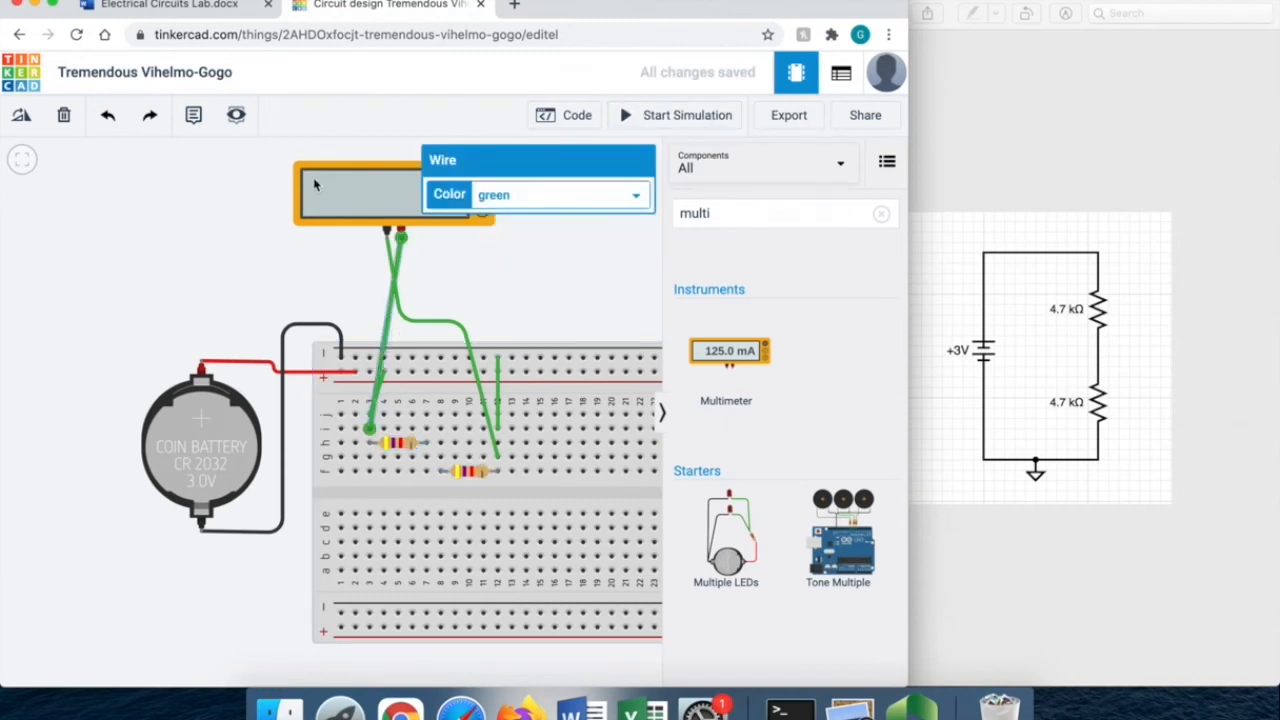
pyautogui.moveTo(367, 425); pyautogui.dragTo(426, 430)
pyautogui.moveTo(505, 463); pyautogui.dragTo(441, 430)
pyautogui.click(497, 306)
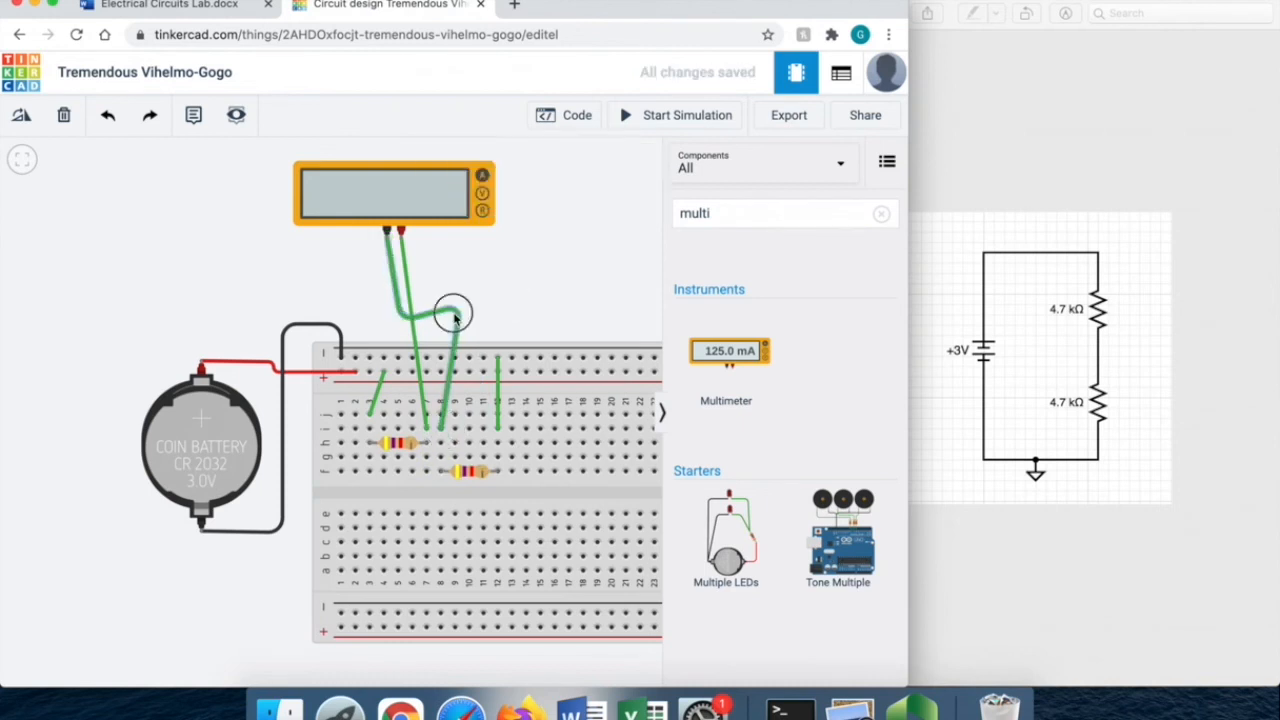
# Reshape the multimeter's negative lead by moving its bend so the wire runs nearly straight down to the breadboard
pyautogui.click(455, 316)
pyautogui.moveTo(452, 304); pyautogui.dragTo(398, 338)
pyautogui.click(486, 313)
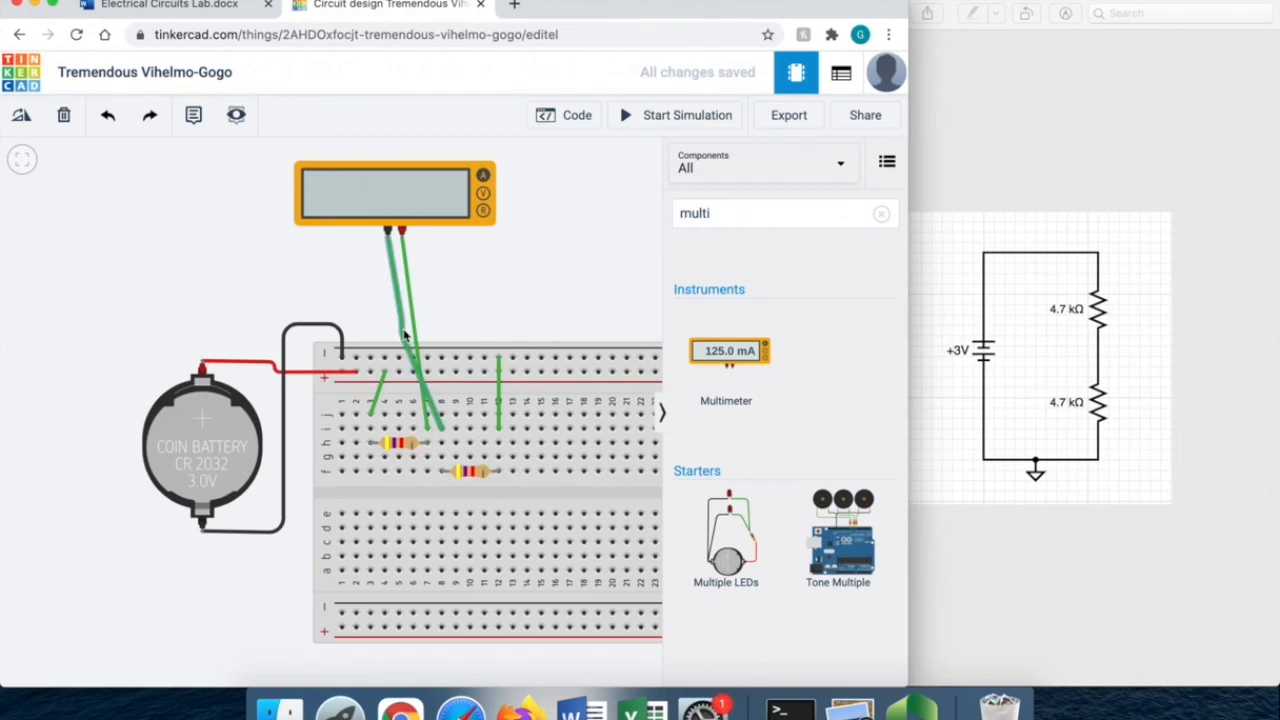
pyautogui.moveTo(420, 373); pyautogui.dragTo(440, 424)
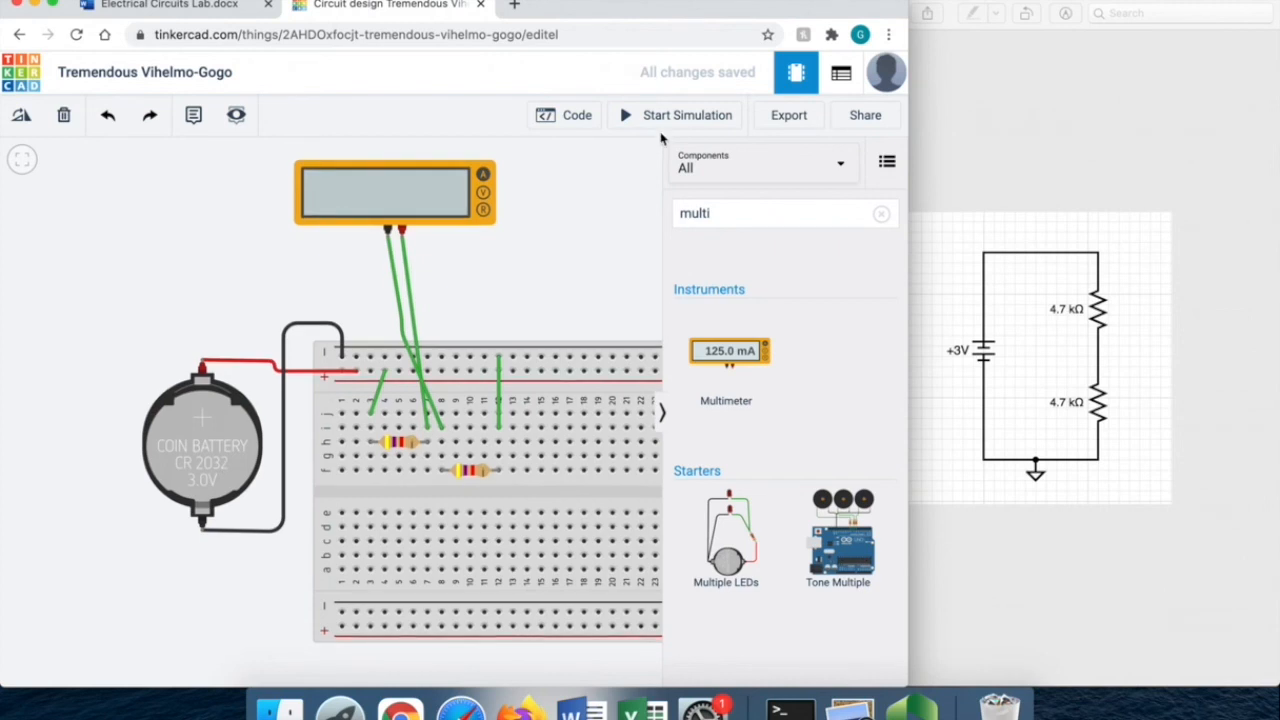
# Run the simulation to measure the series current, check the multimeter's mode setting, and stop the simulation
pyautogui.click(699, 127)
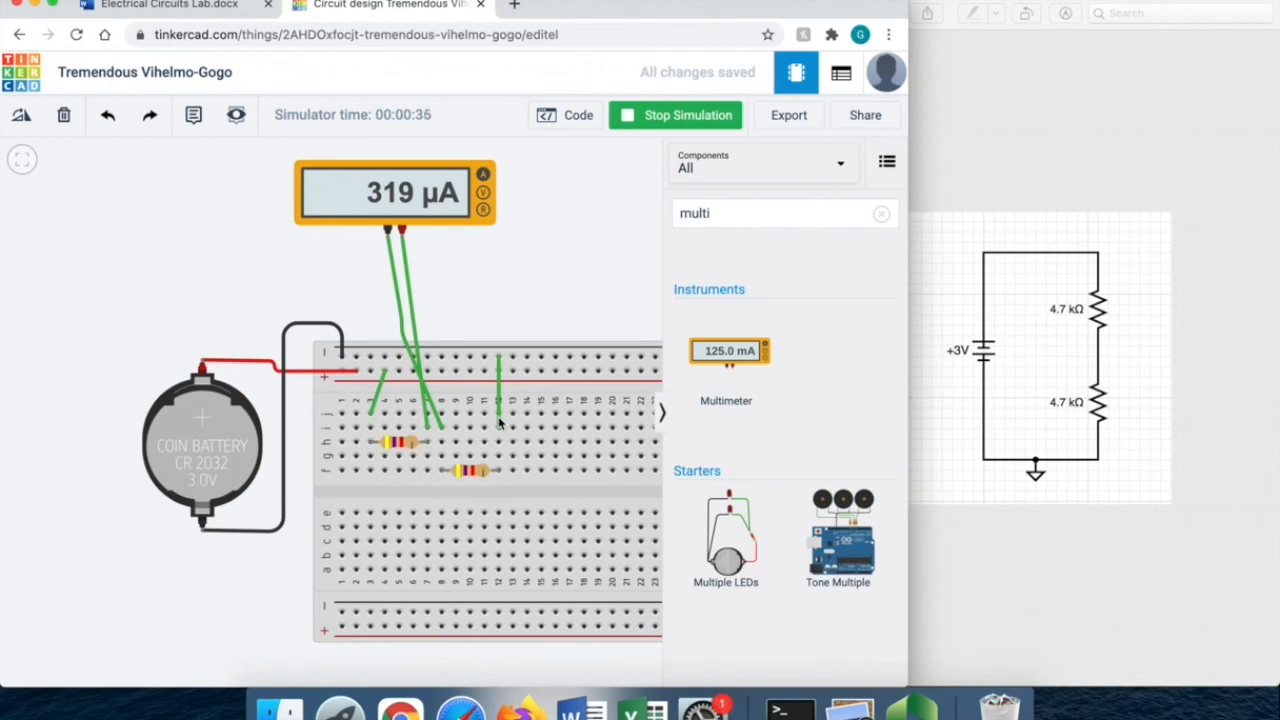
pyautogui.click(398, 203)
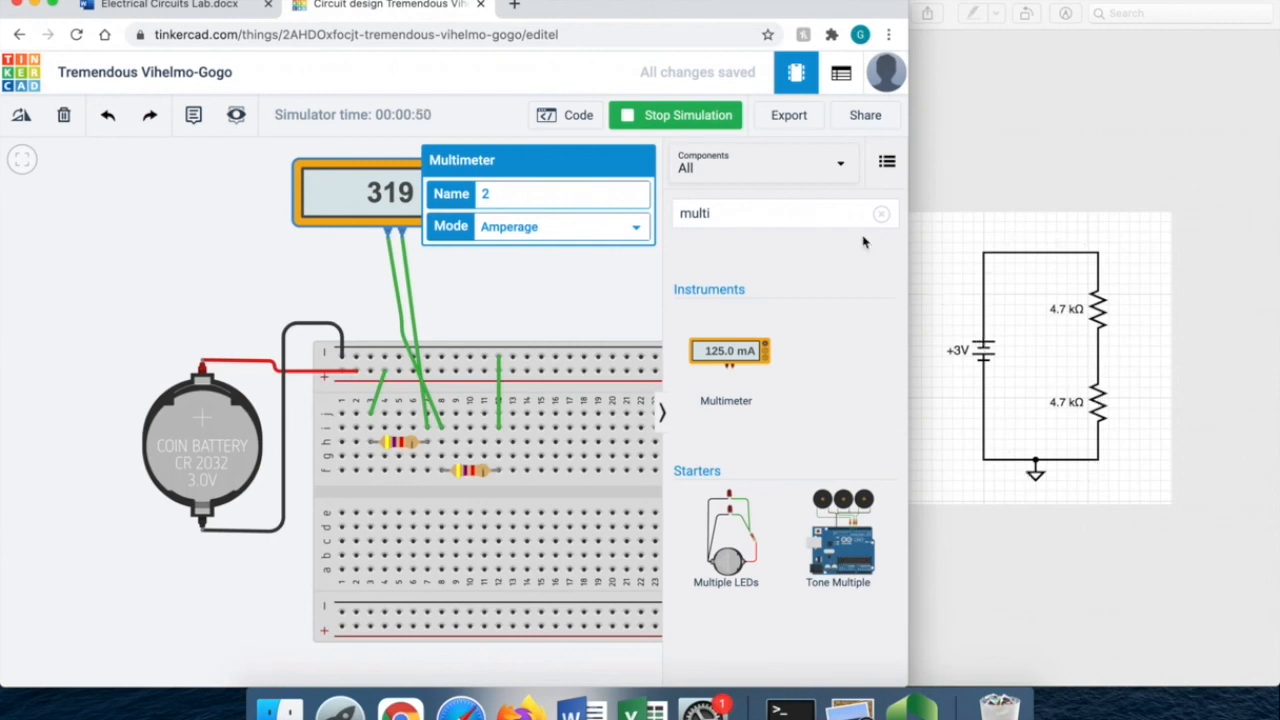
pyautogui.click(608, 285)
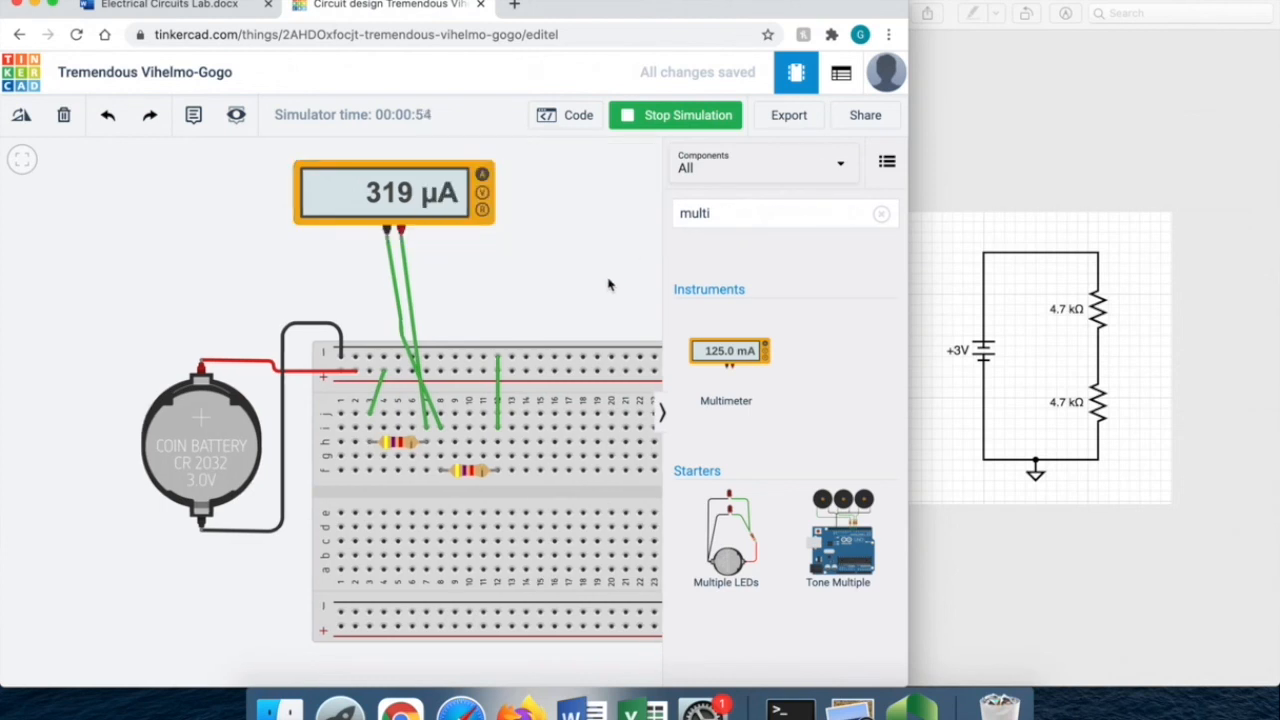
pyautogui.click(659, 116)
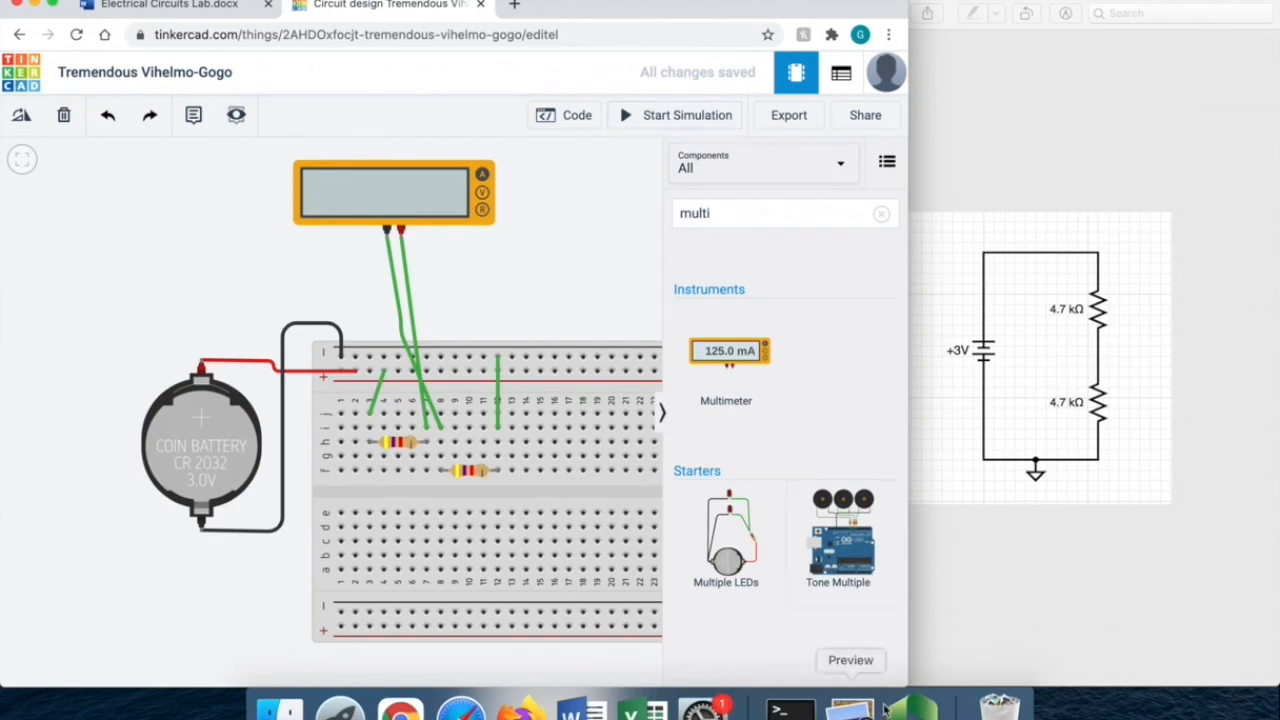